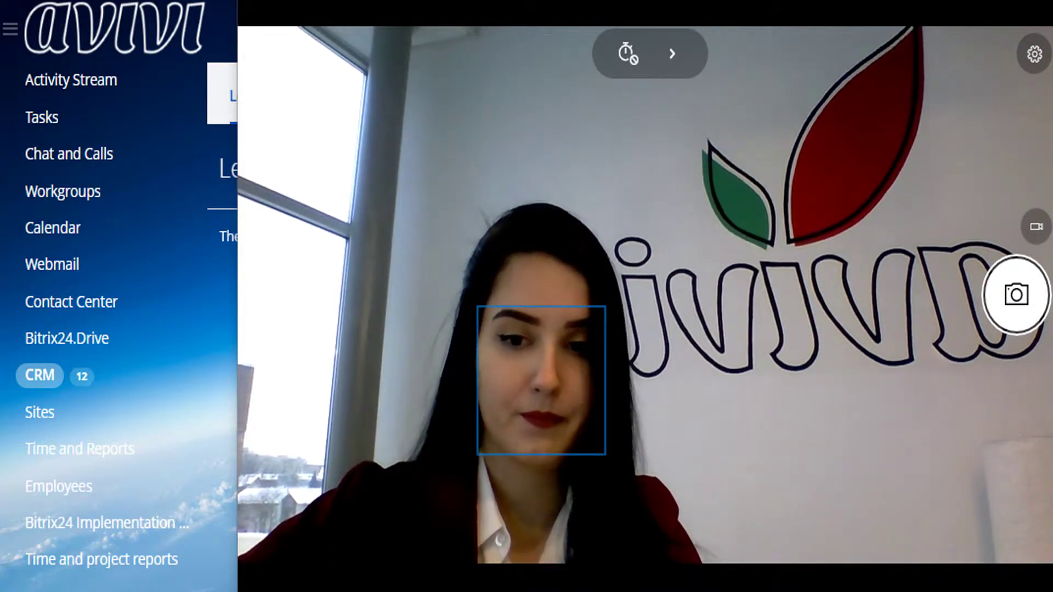
Close the camera window so the CRM Leads Kanban page is visible
{"action": "key", "text": "alt+F4"}
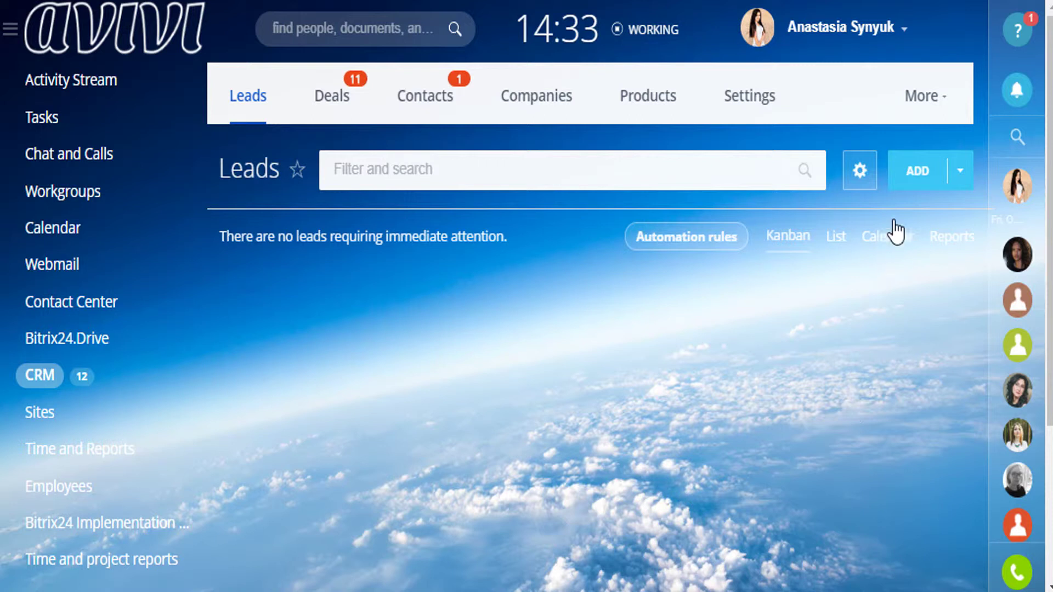
Start a new lead and name it 'Lead'
{"action": "left_click", "coordinate": [902, 177]}
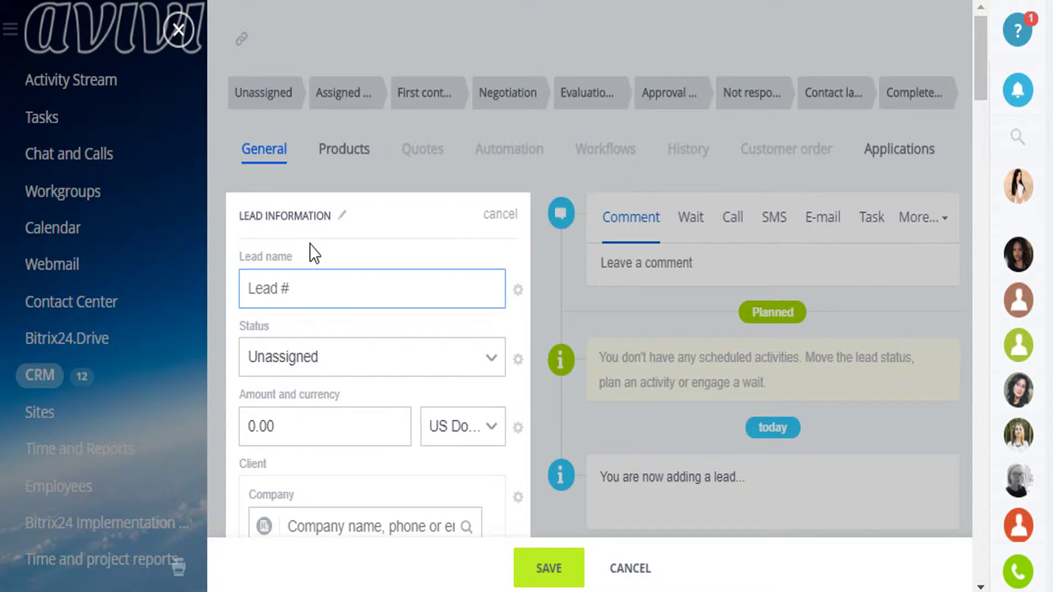
{"action": "left_click", "coordinate": [313, 283]}
{"action": "type", "text": "Дуф"}
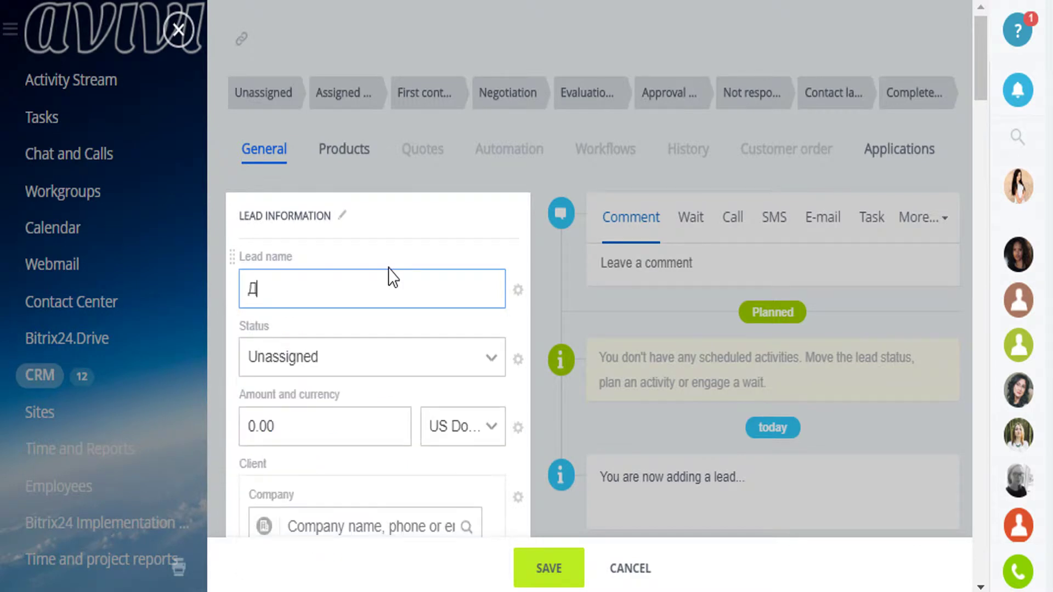
{"action": "key", "text": "BackSpace"}
{"action": "key", "text": "BackSpace"}
{"action": "key", "text": "BackSpace"}
{"action": "type", "text": "L"}
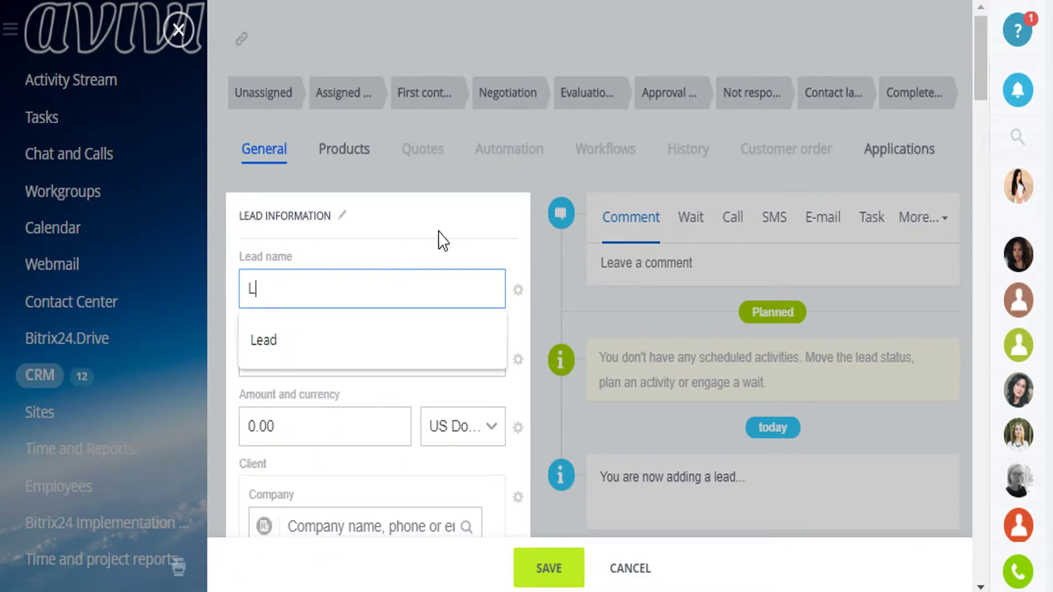
{"action": "type", "text": "ead"}
{"action": "left_click", "coordinate": [359, 237]}
{"action": "scroll", "coordinate": [372, 301], "scroll_direction": "down", "scroll_amount": 6}
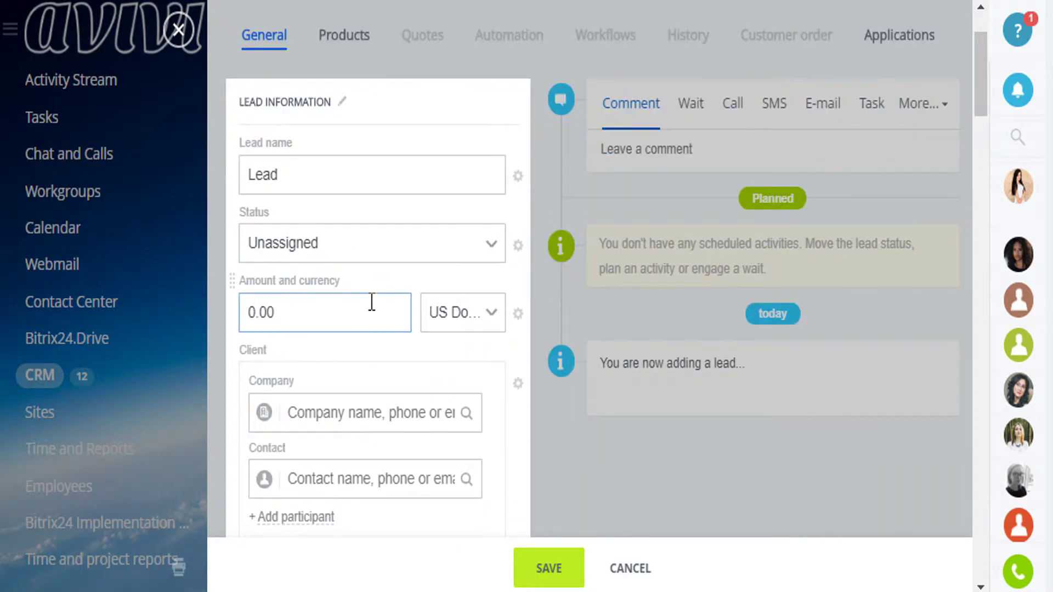
{"action": "scroll", "coordinate": [375, 311], "scroll_direction": "down", "scroll_amount": 4}
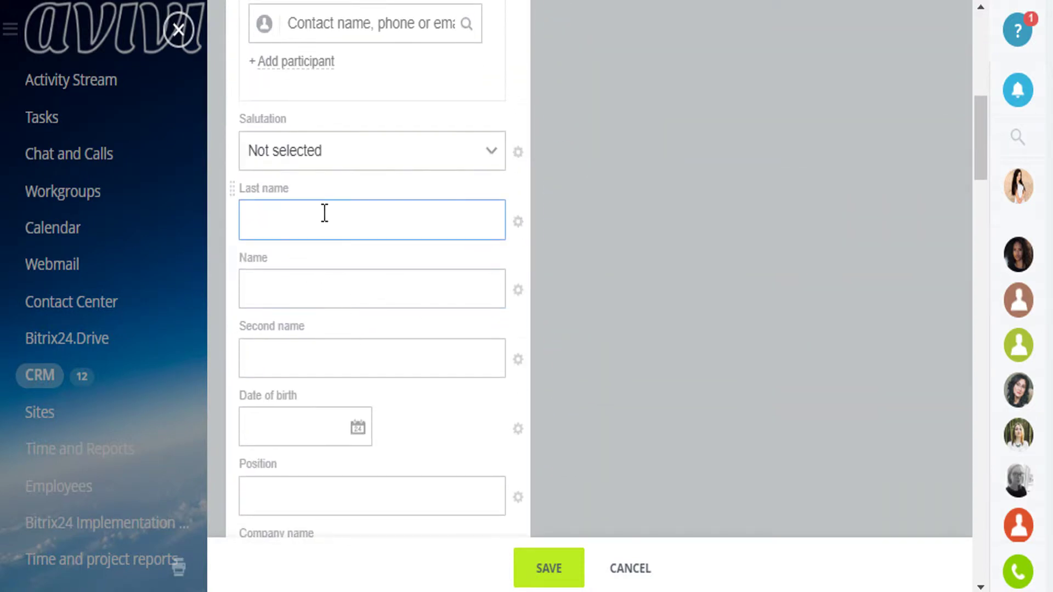
Enter the contact's last name and pick the suggested first name
{"action": "left_click", "coordinate": [323, 214]}
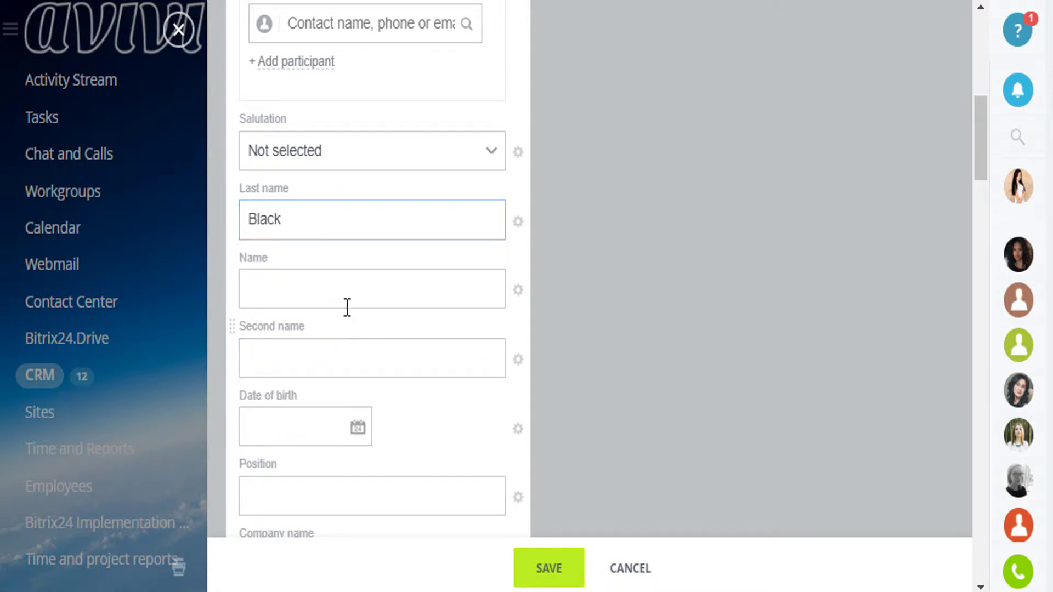
{"action": "left_click", "coordinate": [337, 285]}
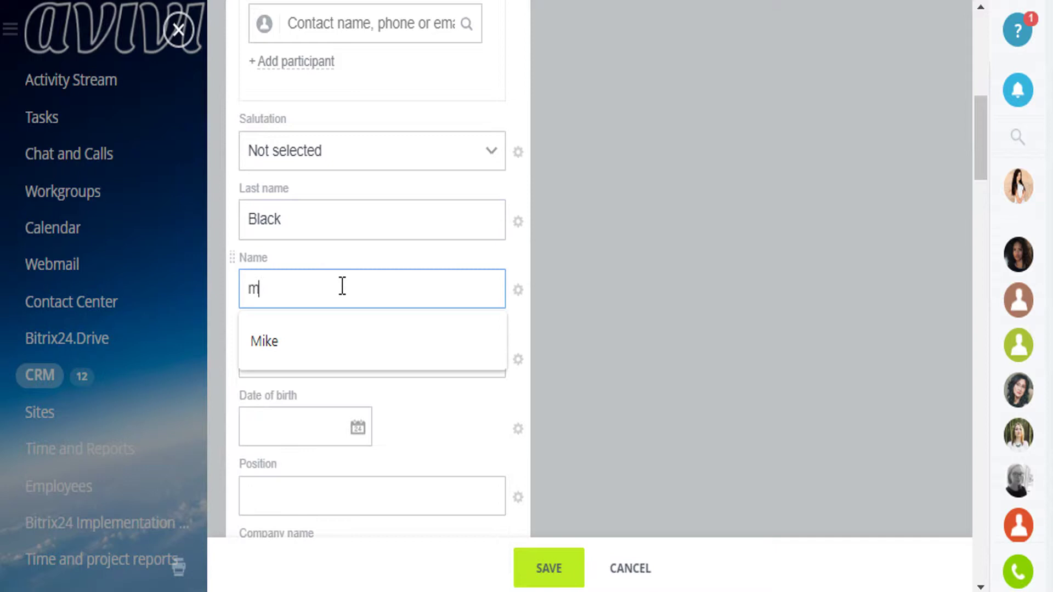
{"action": "left_click", "coordinate": [321, 343]}
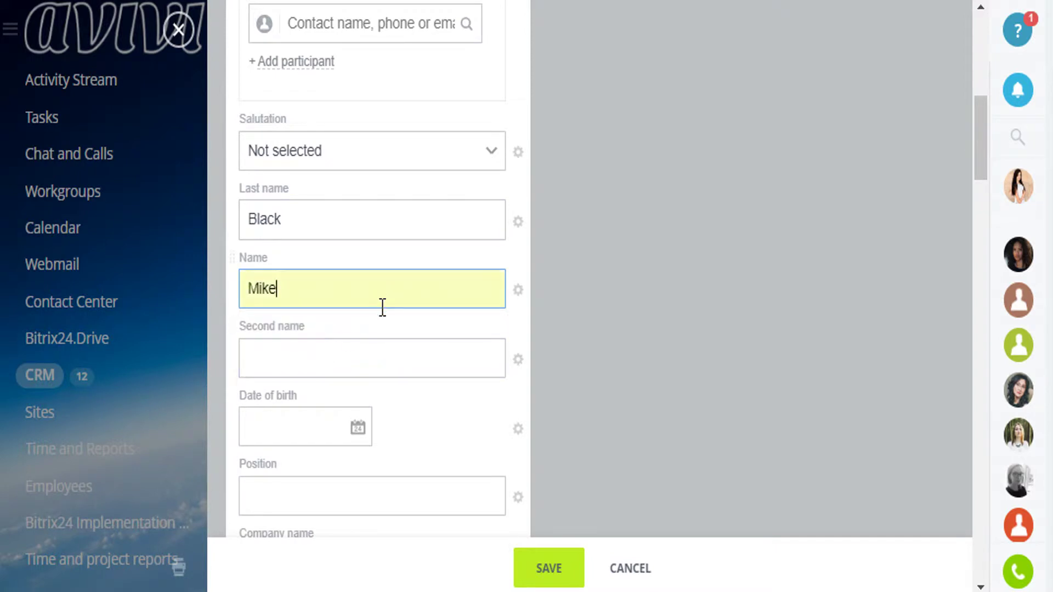
{"action": "scroll", "coordinate": [376, 324], "scroll_direction": "down", "scroll_amount": 4}
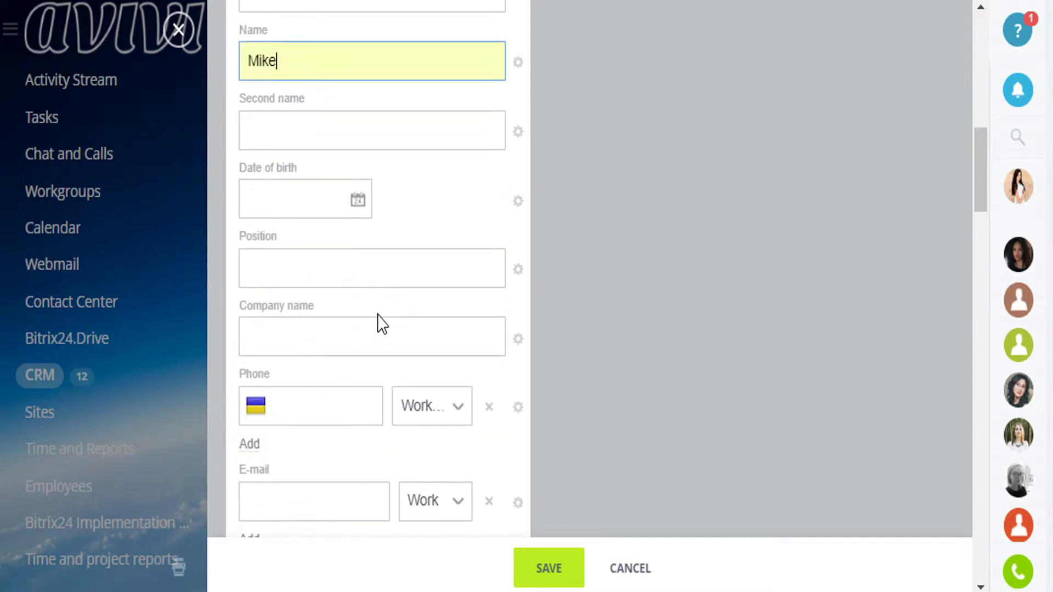
{"action": "scroll", "coordinate": [400, 223], "scroll_direction": "down", "scroll_amount": 2}
{"action": "left_click", "coordinate": [401, 214]}
{"action": "scroll", "coordinate": [403, 214], "scroll_direction": "down", "scroll_amount": 2}
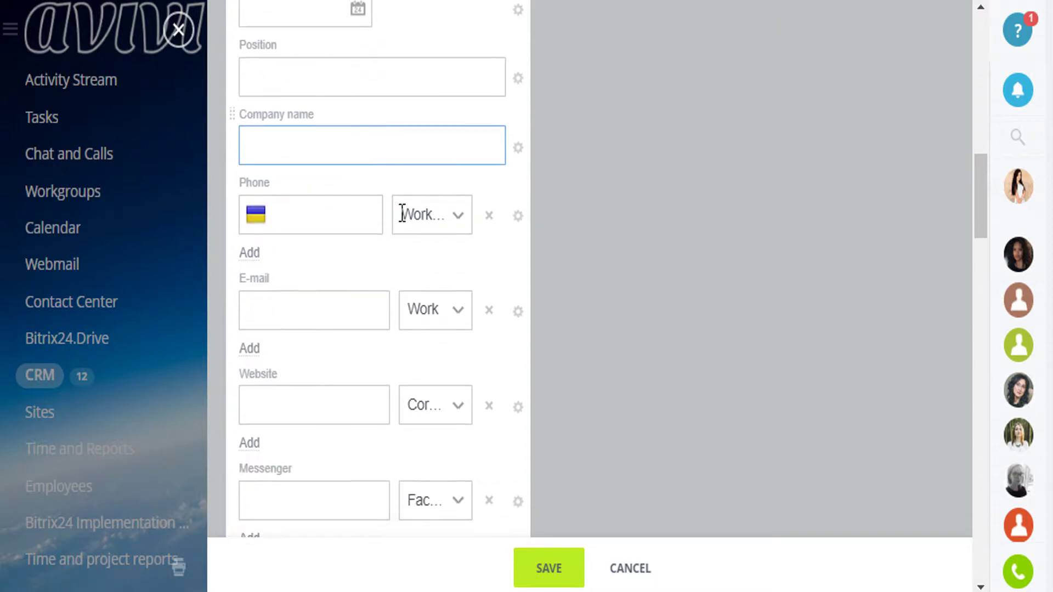
Enter the contact's e-mail address in the E-mail field
{"action": "left_click", "coordinate": [315, 268]}
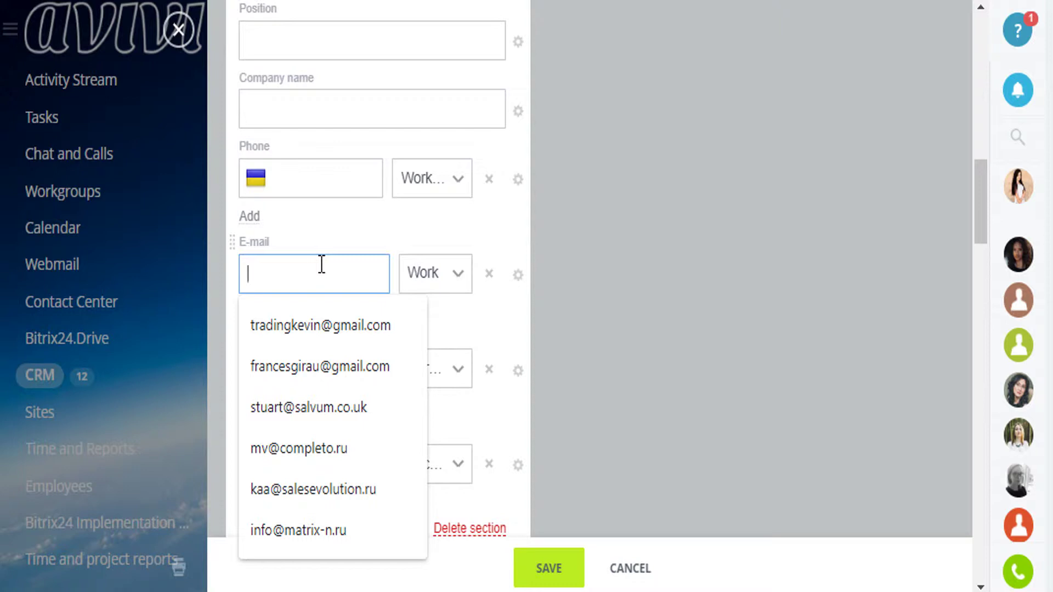
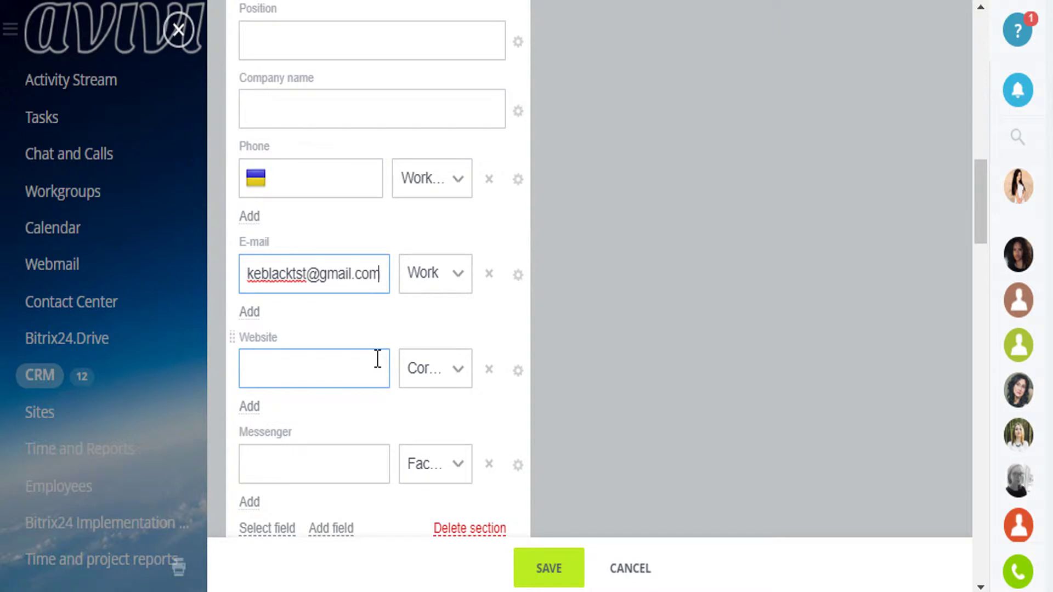
{"action": "left_click", "coordinate": [334, 369]}
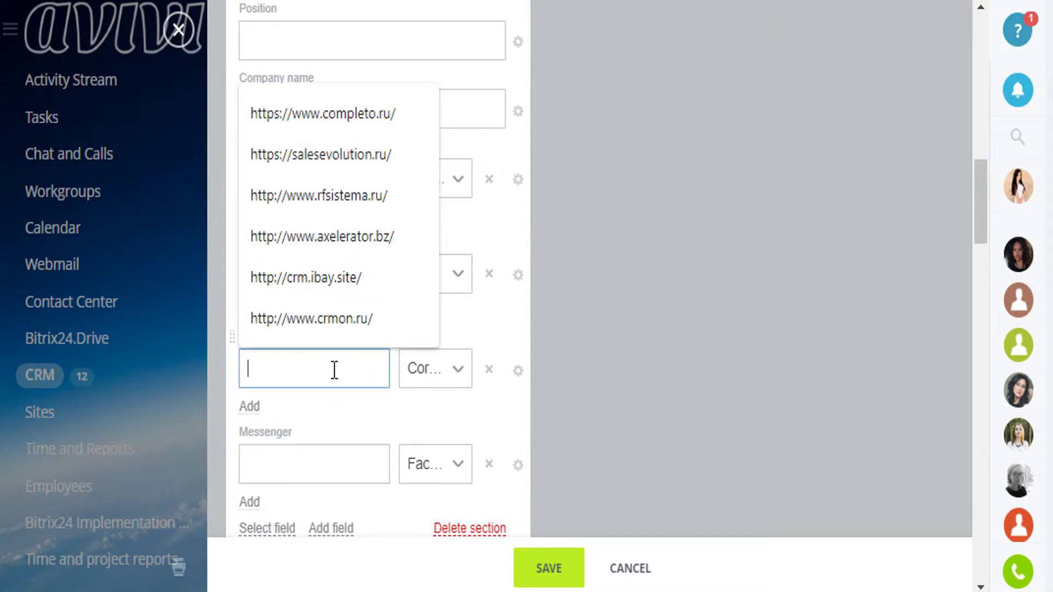
{"action": "left_click", "coordinate": [314, 273]}
{"action": "scroll", "coordinate": [329, 376], "scroll_direction": "down", "scroll_amount": 4}
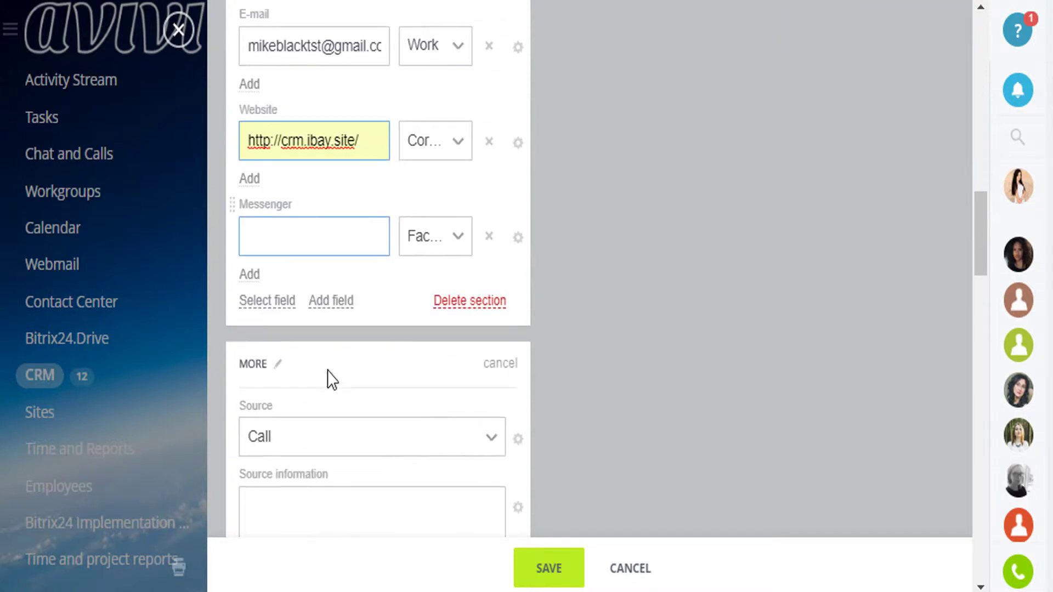
{"action": "left_click", "coordinate": [316, 245]}
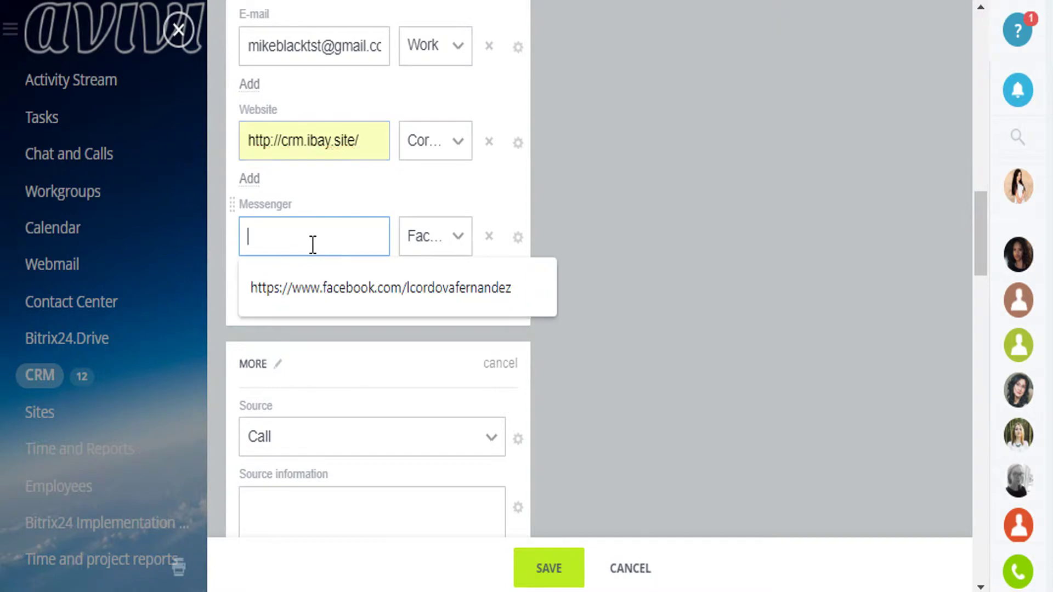
{"action": "left_click", "coordinate": [454, 240]}
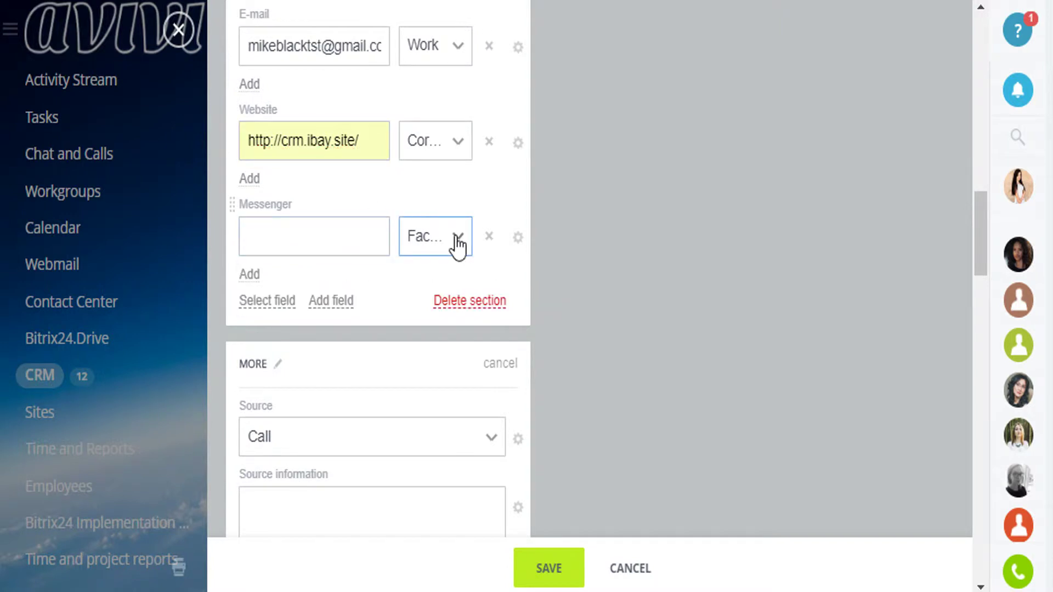
{"action": "scroll", "coordinate": [454, 181], "scroll_direction": "up", "scroll_amount": 6}
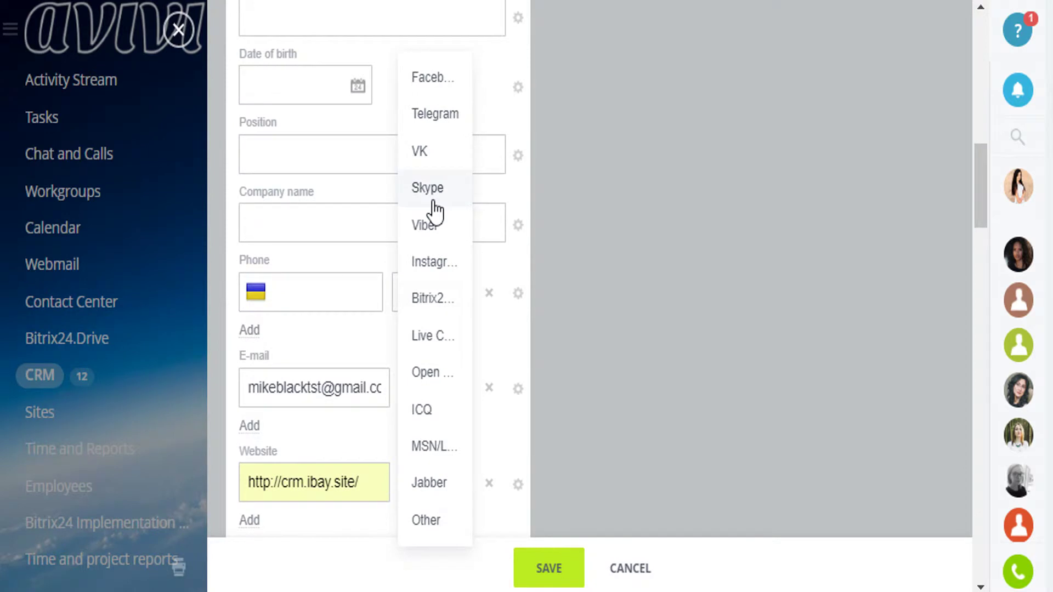
{"action": "scroll", "coordinate": [397, 235], "scroll_direction": "down", "scroll_amount": 2}
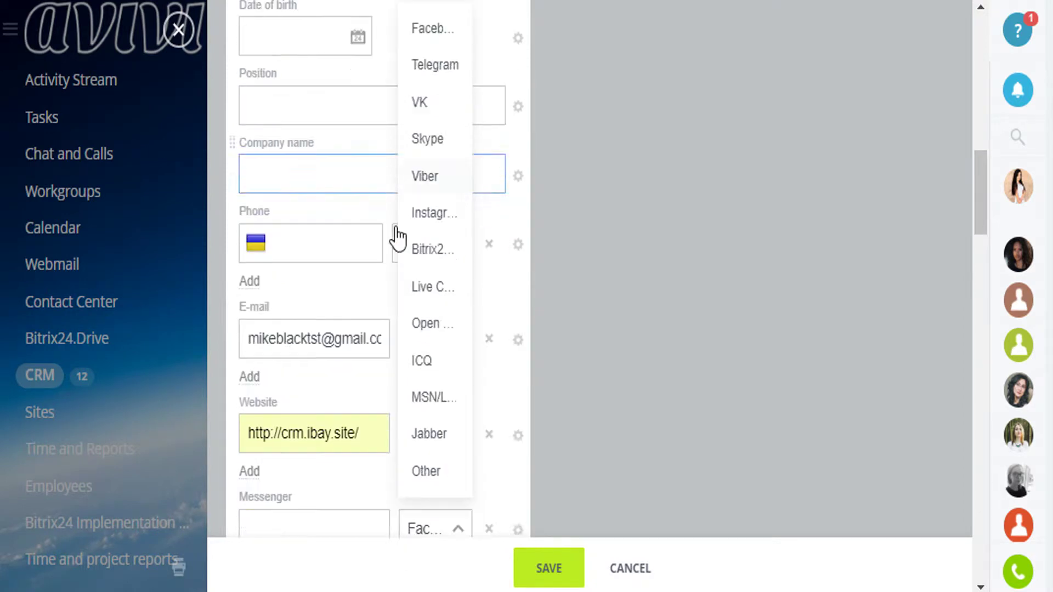
{"action": "left_click", "coordinate": [357, 384]}
{"action": "scroll", "coordinate": [373, 376], "scroll_direction": "down", "scroll_amount": 8}
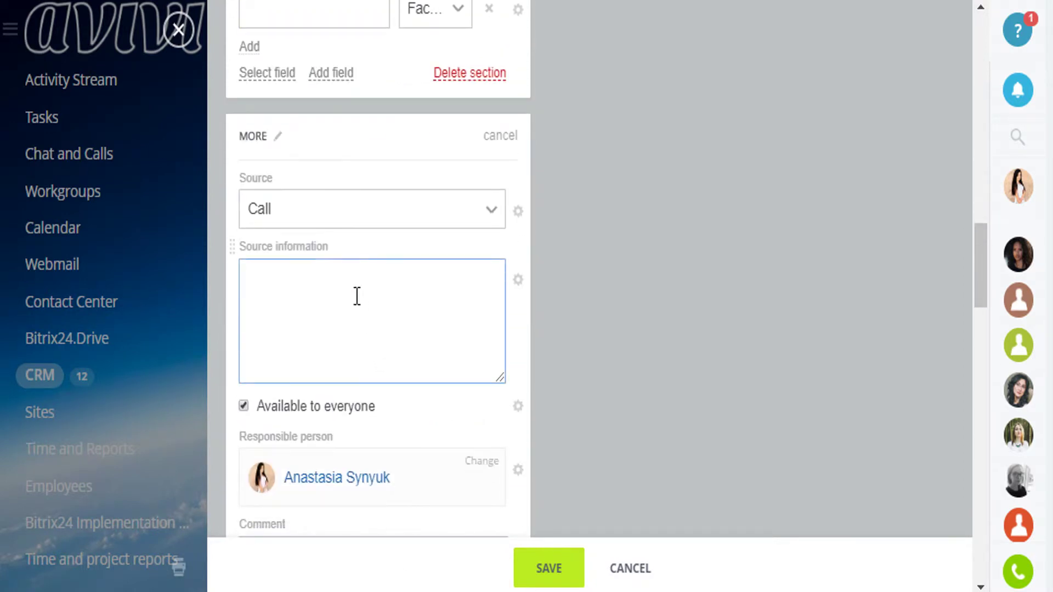
Set the lead source to Advertising
{"action": "left_click", "coordinate": [321, 218]}
{"action": "scroll", "coordinate": [321, 220], "scroll_direction": "up", "scroll_amount": 10}
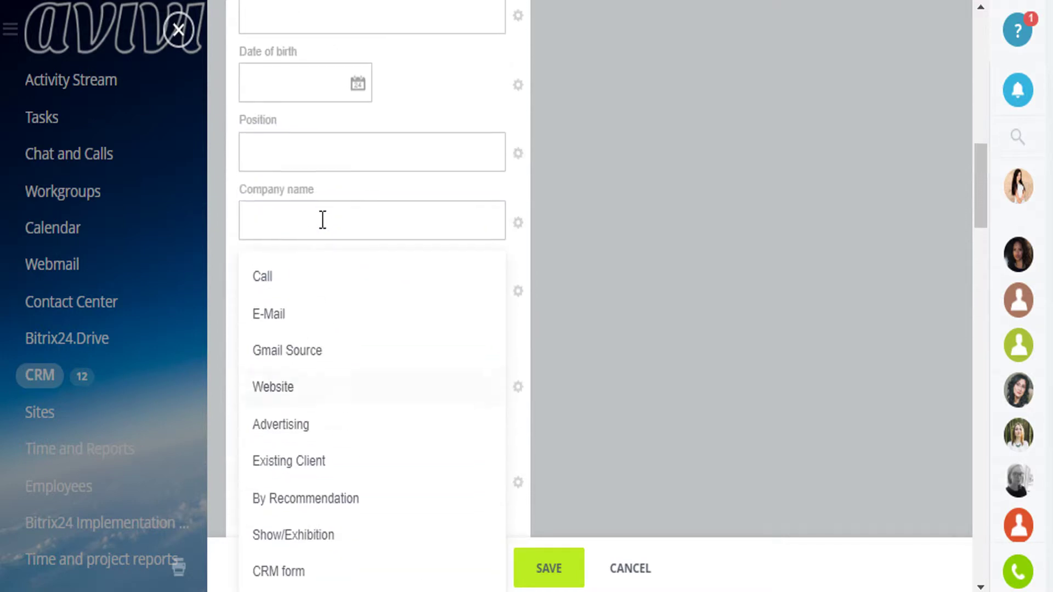
{"action": "scroll", "coordinate": [301, 321], "scroll_direction": "down", "scroll_amount": 2}
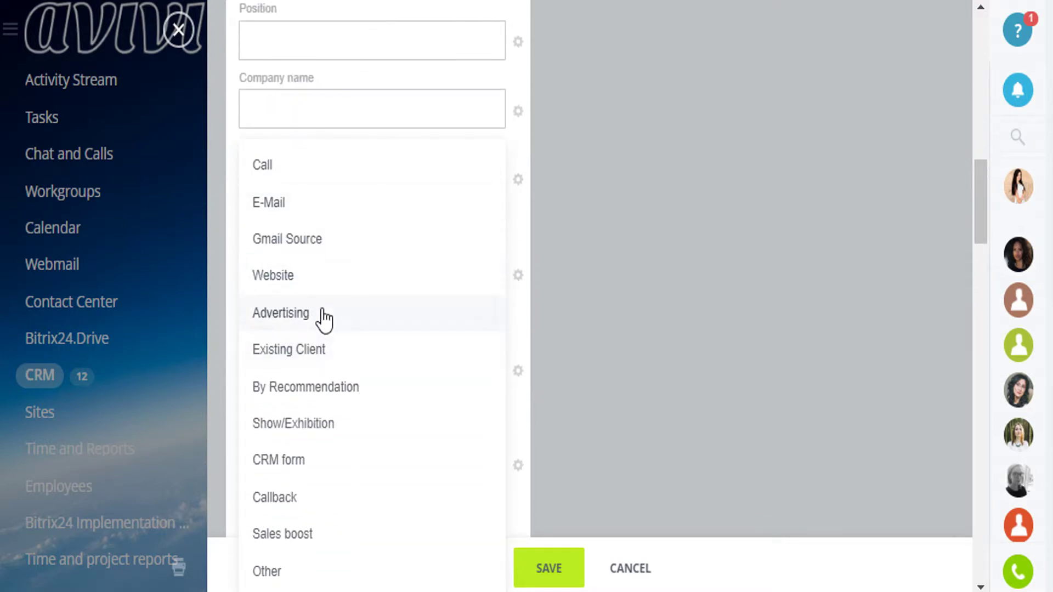
{"action": "left_click", "coordinate": [323, 316]}
{"action": "scroll", "coordinate": [369, 314], "scroll_direction": "down", "scroll_amount": 6}
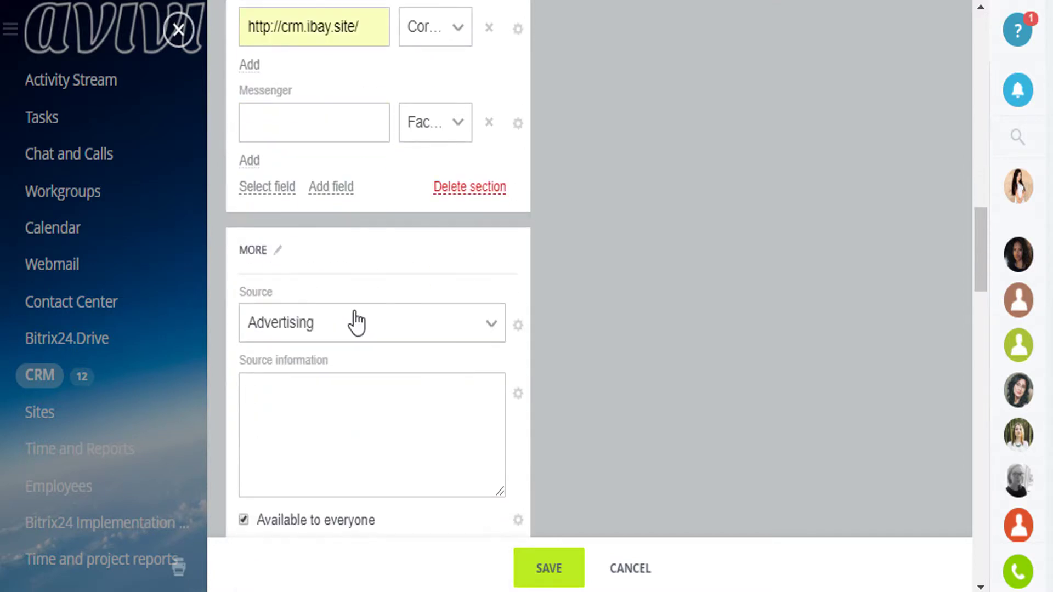
{"action": "left_click", "coordinate": [337, 411]}
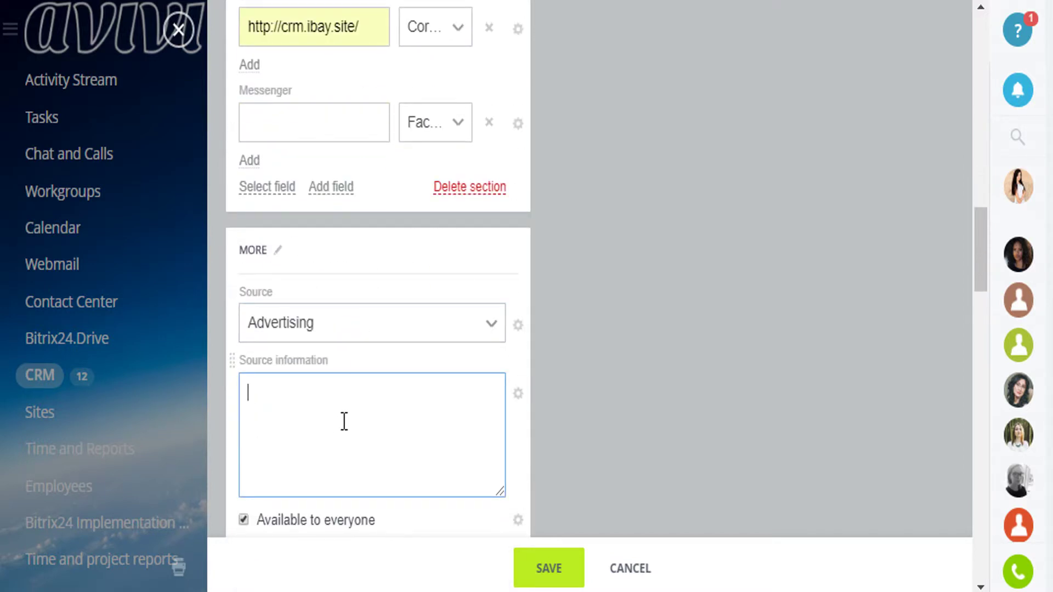
{"action": "scroll", "coordinate": [345, 423], "scroll_direction": "down", "scroll_amount": 6}
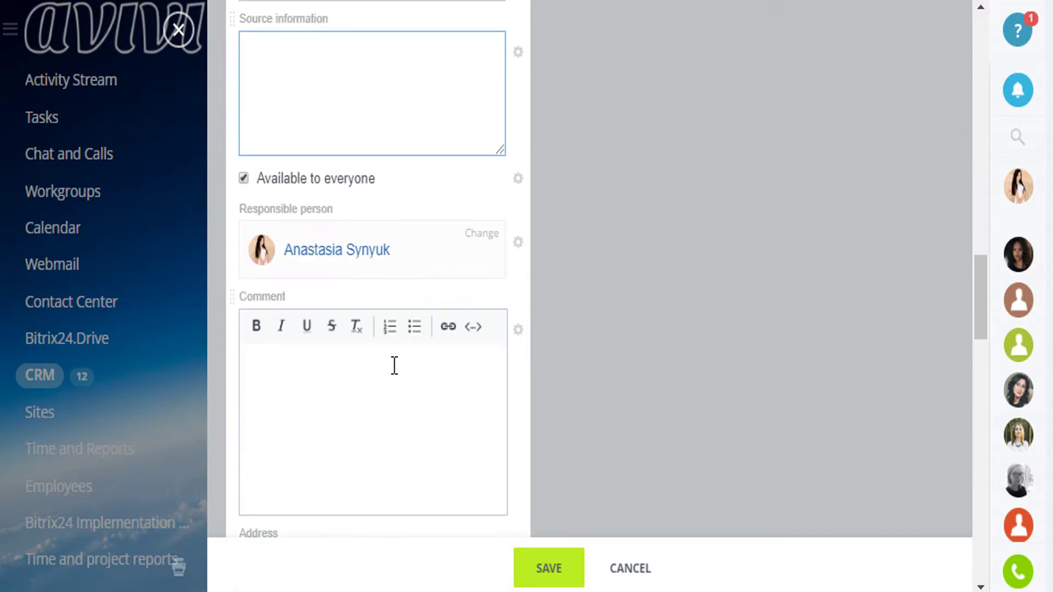
{"action": "left_click", "coordinate": [485, 242]}
{"action": "left_click", "coordinate": [468, 382]}
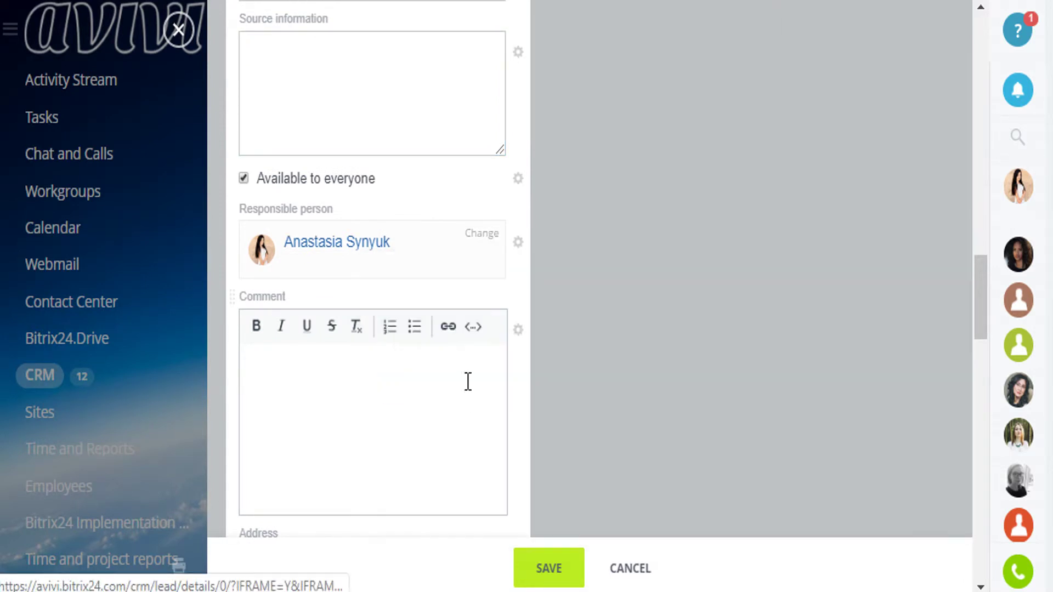
{"action": "left_click", "coordinate": [350, 368]}
{"action": "scroll", "coordinate": [364, 405], "scroll_direction": "down", "scroll_amount": 3}
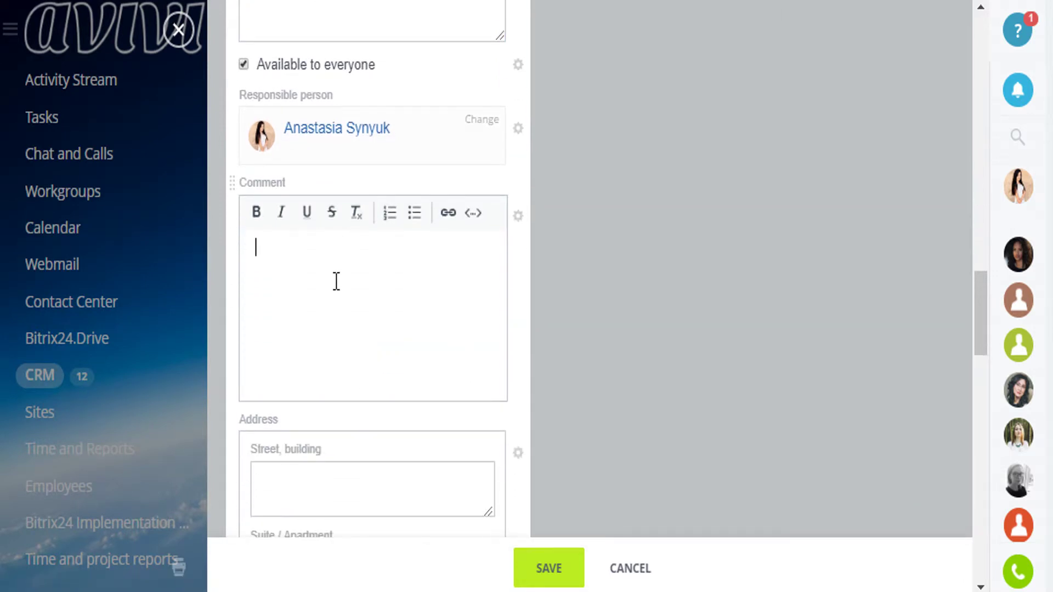
{"action": "scroll", "coordinate": [340, 278], "scroll_direction": "down", "scroll_amount": 12}
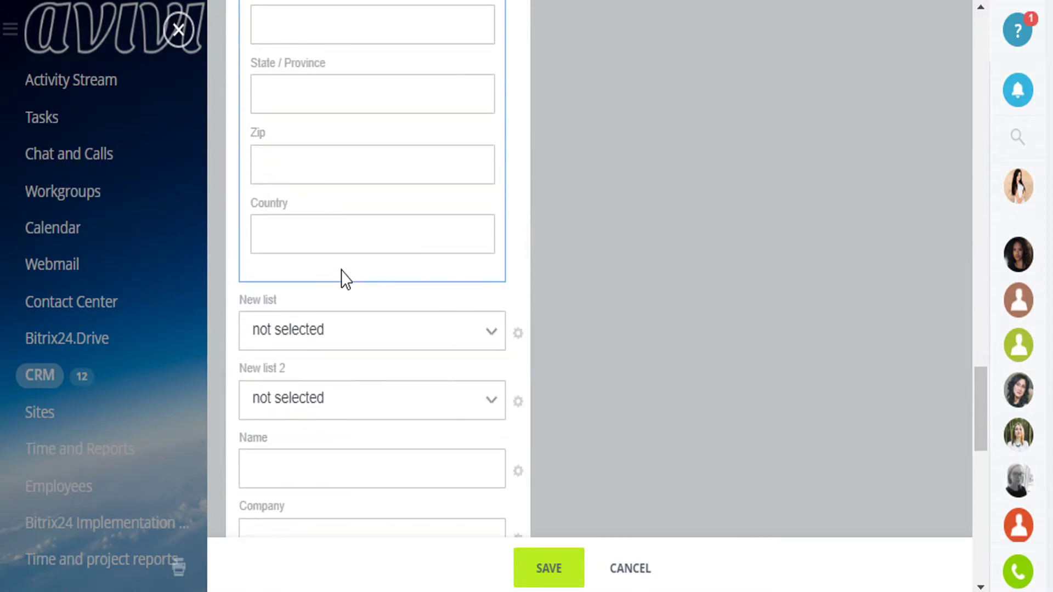
{"action": "scroll", "coordinate": [341, 288], "scroll_direction": "down", "scroll_amount": 7}
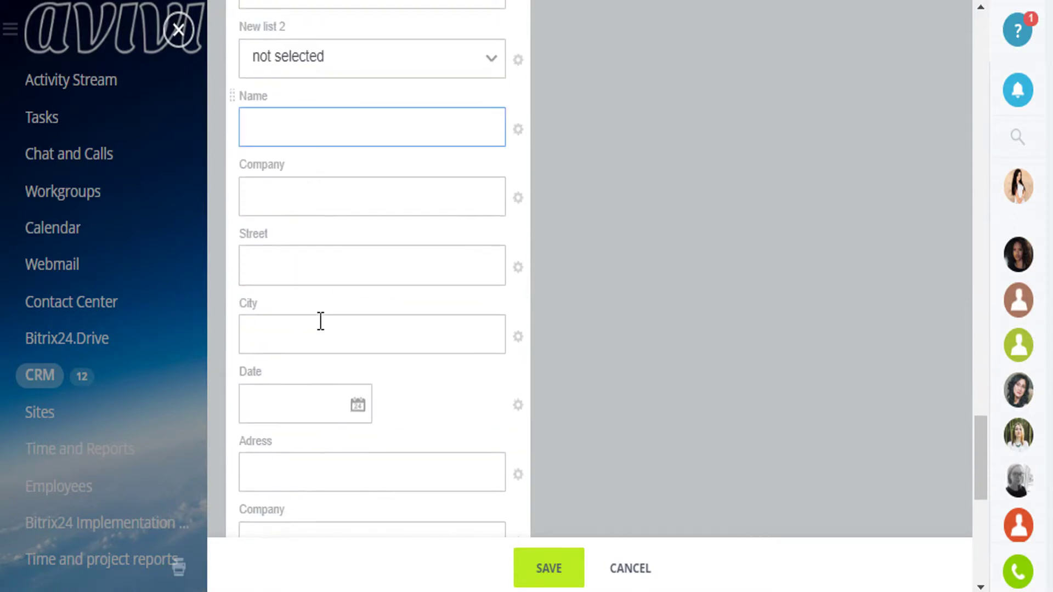
{"action": "scroll", "coordinate": [318, 304], "scroll_direction": "down", "scroll_amount": 8}
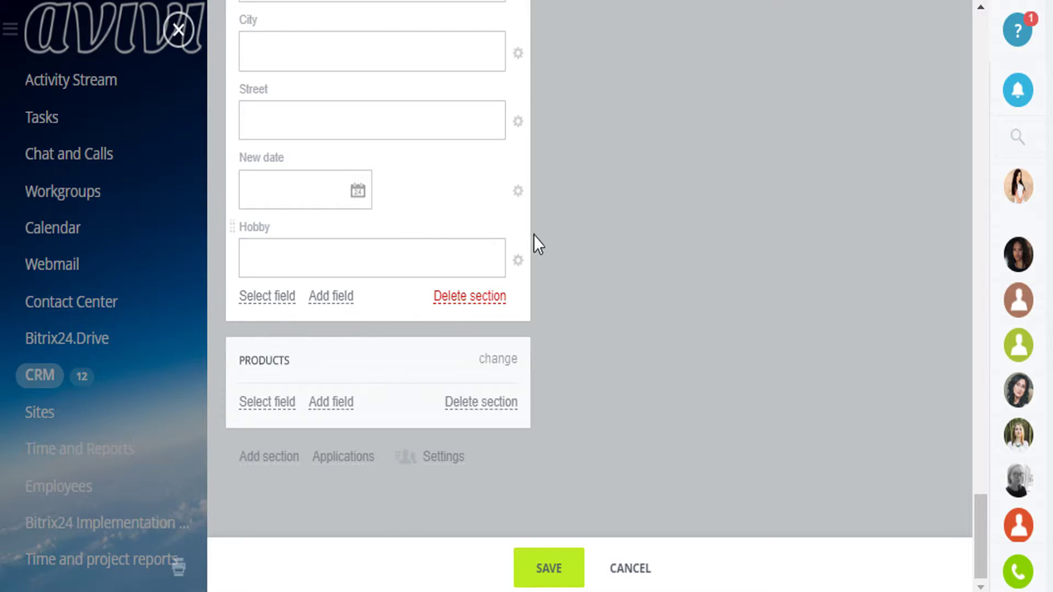
{"action": "left_click", "coordinate": [518, 192]}
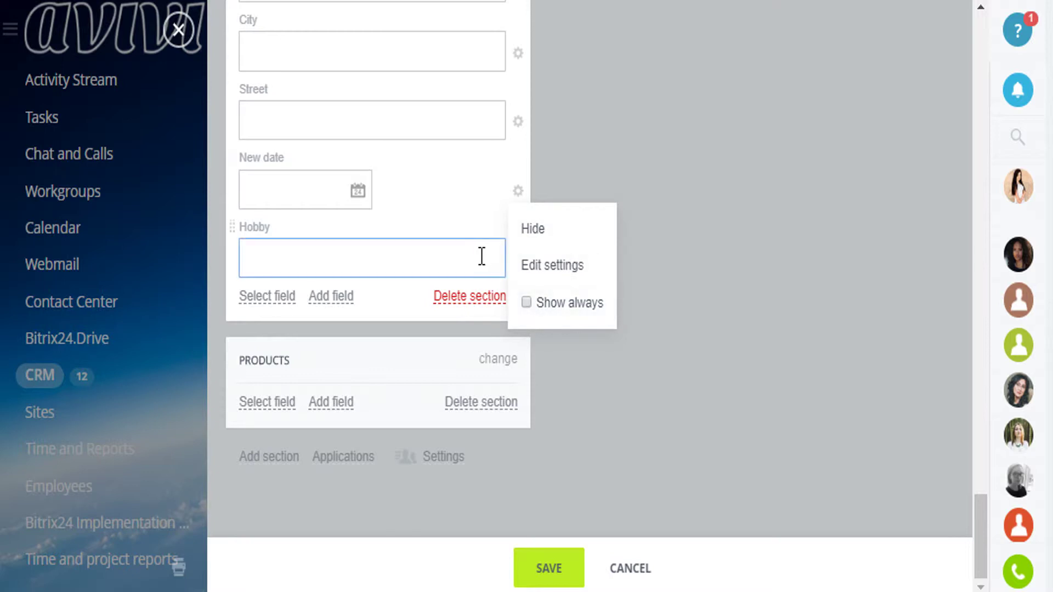
{"action": "left_click", "coordinate": [474, 206]}
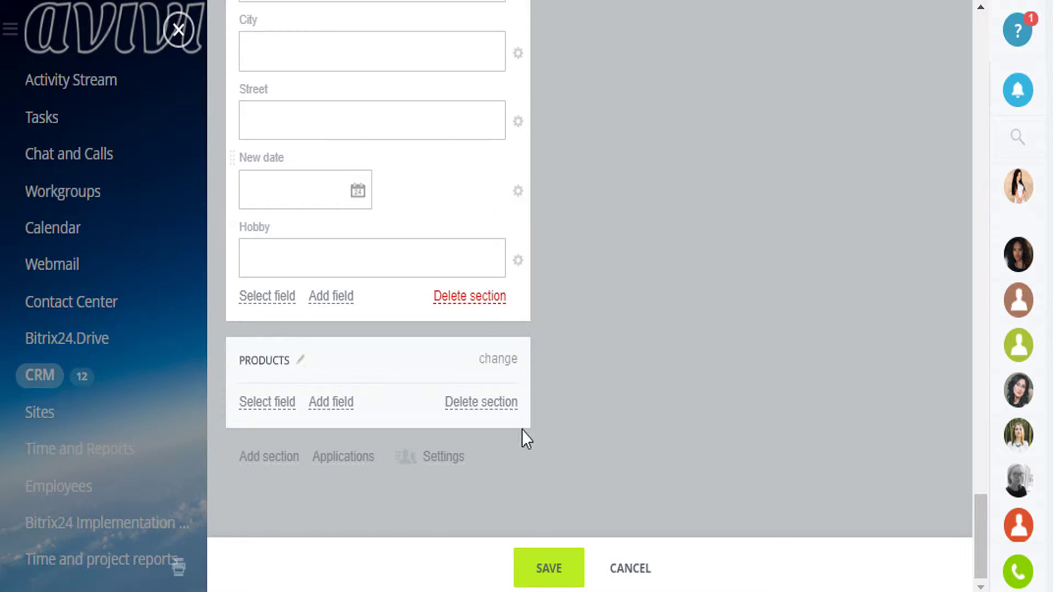
Save the lead, dismiss the deal-generation hint, and review its fields and timeline
{"action": "left_click", "coordinate": [550, 565]}
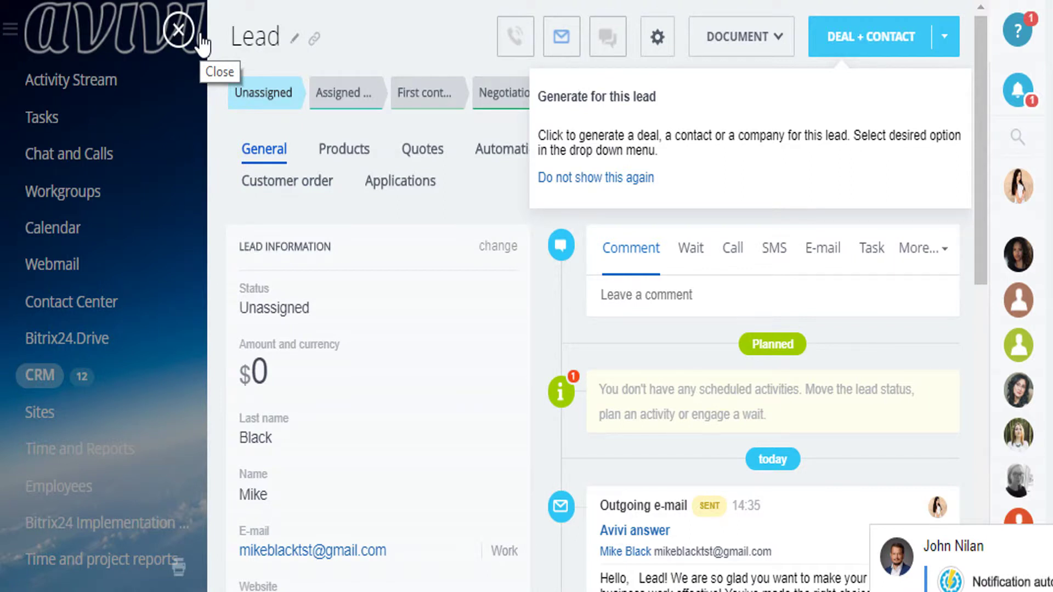
{"action": "left_click", "coordinate": [403, 24]}
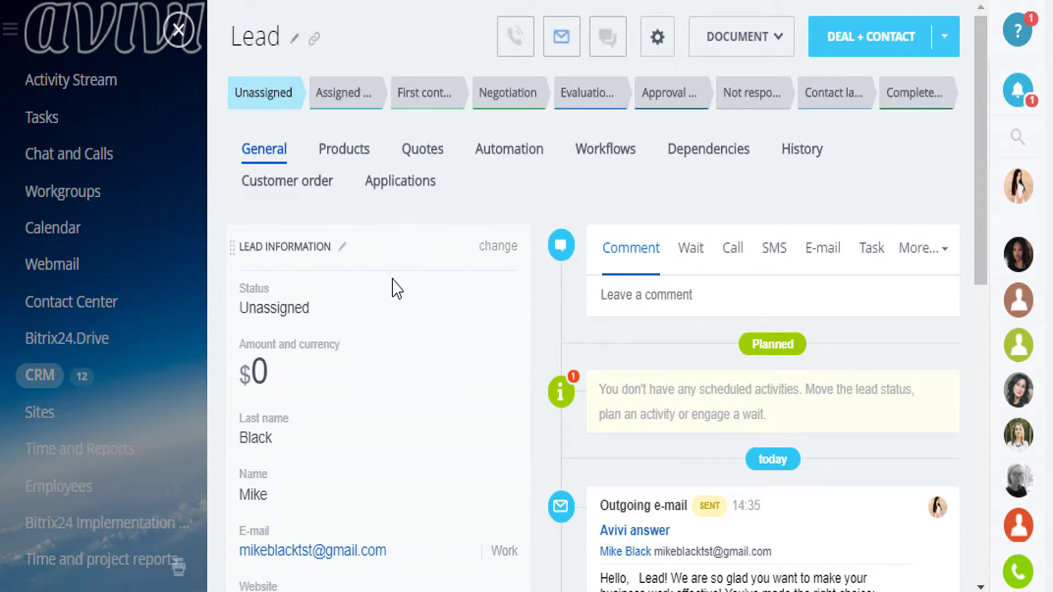
{"action": "scroll", "coordinate": [392, 282], "scroll_direction": "down", "scroll_amount": 5}
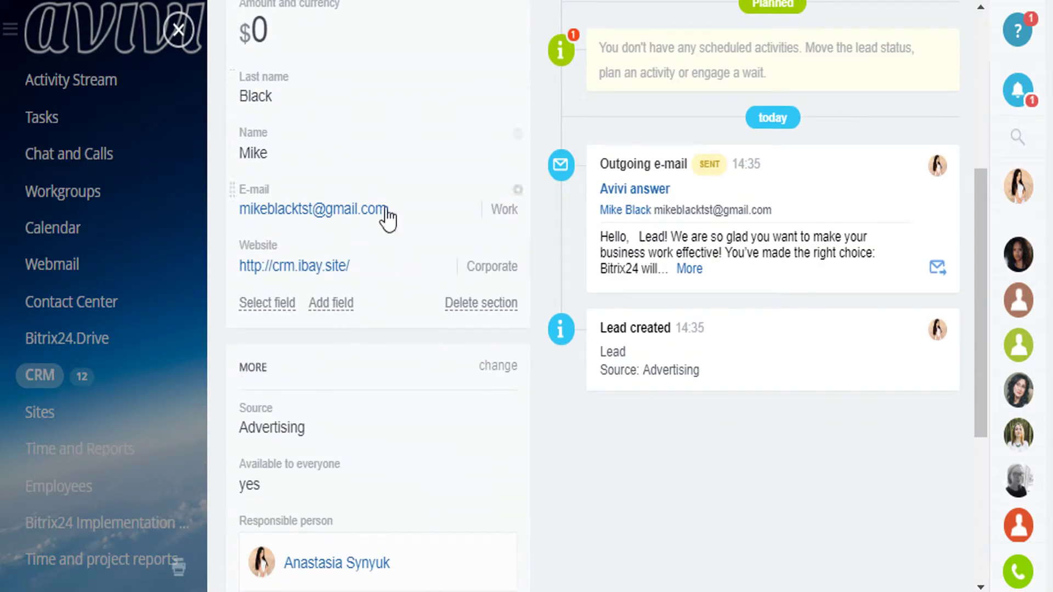
{"action": "scroll", "coordinate": [419, 278], "scroll_direction": "down", "scroll_amount": 5}
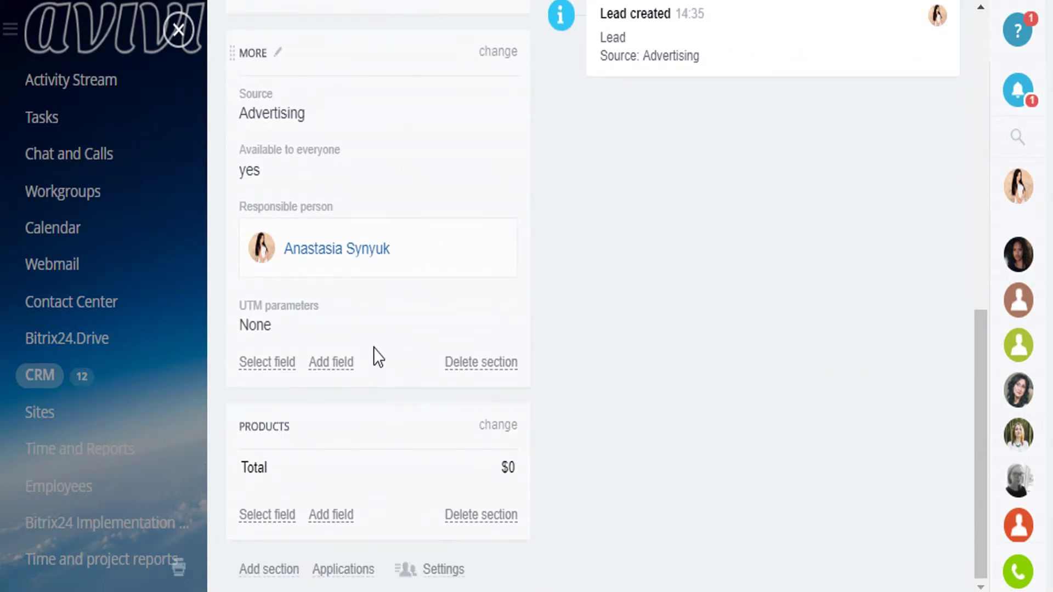
{"action": "scroll", "coordinate": [430, 280], "scroll_direction": "up", "scroll_amount": 10}
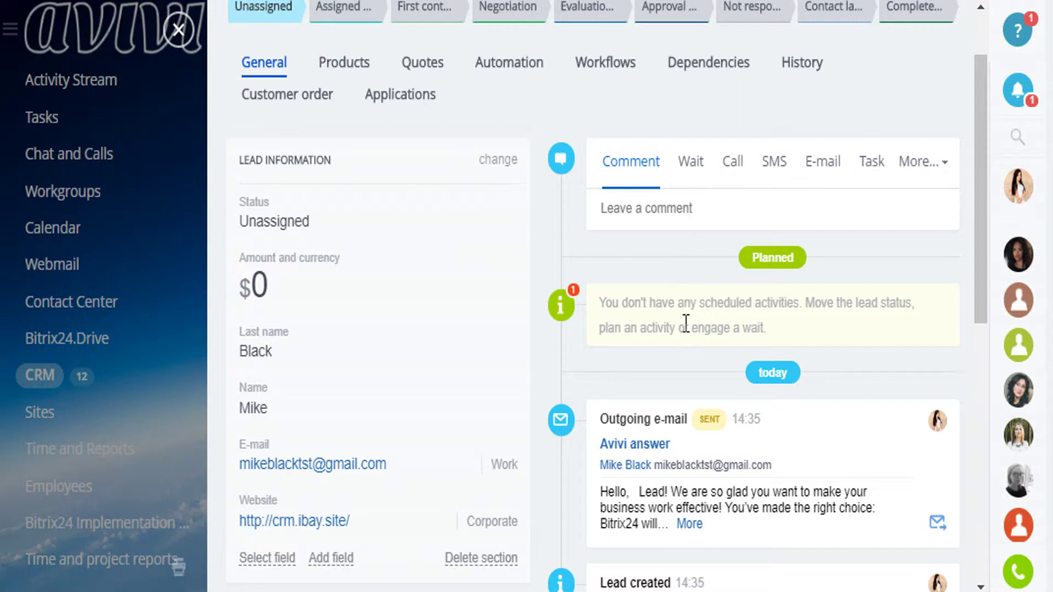
{"action": "scroll", "coordinate": [594, 278], "scroll_direction": "up", "scroll_amount": 2}
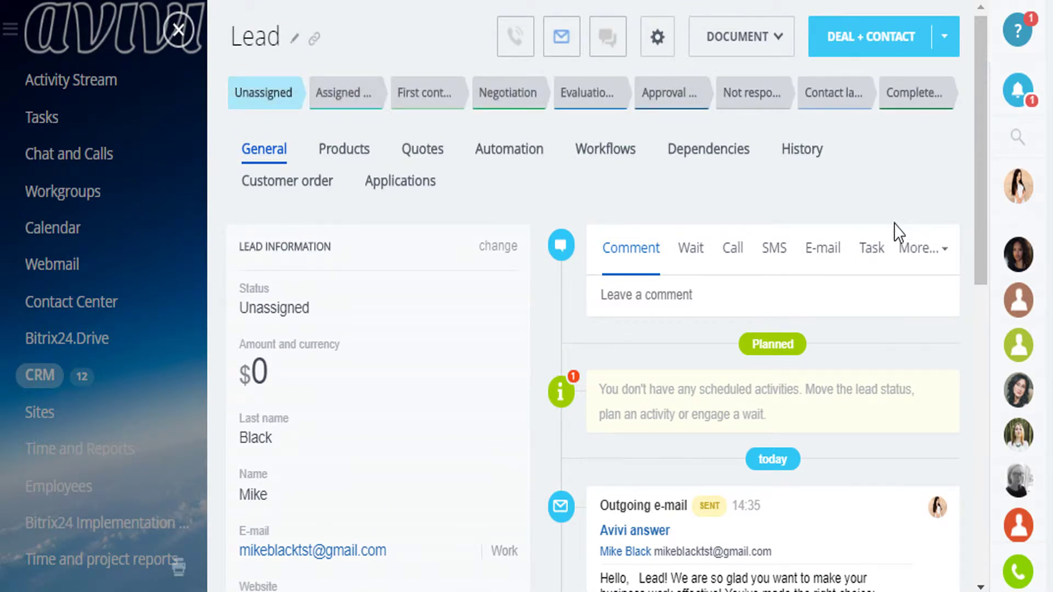
{"action": "left_click", "coordinate": [811, 156]}
Close the lead and go to CRM Settings > Statuses and Dropdowns
{"action": "left_click", "coordinate": [177, 32]}
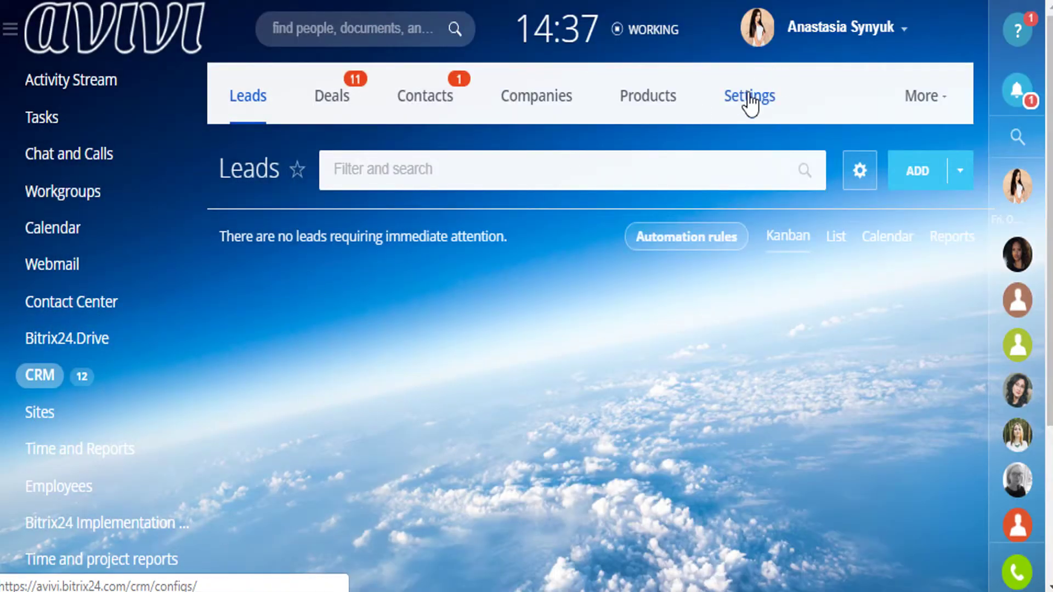
{"action": "left_click", "coordinate": [750, 103]}
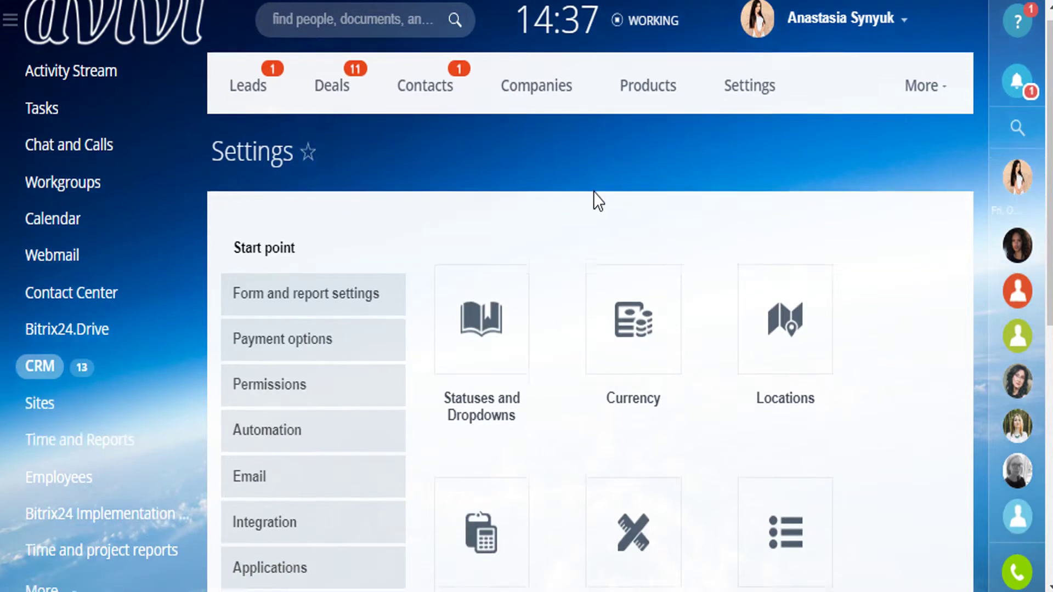
{"action": "scroll", "coordinate": [593, 192], "scroll_direction": "down", "scroll_amount": 4}
{"action": "left_click", "coordinate": [496, 118]}
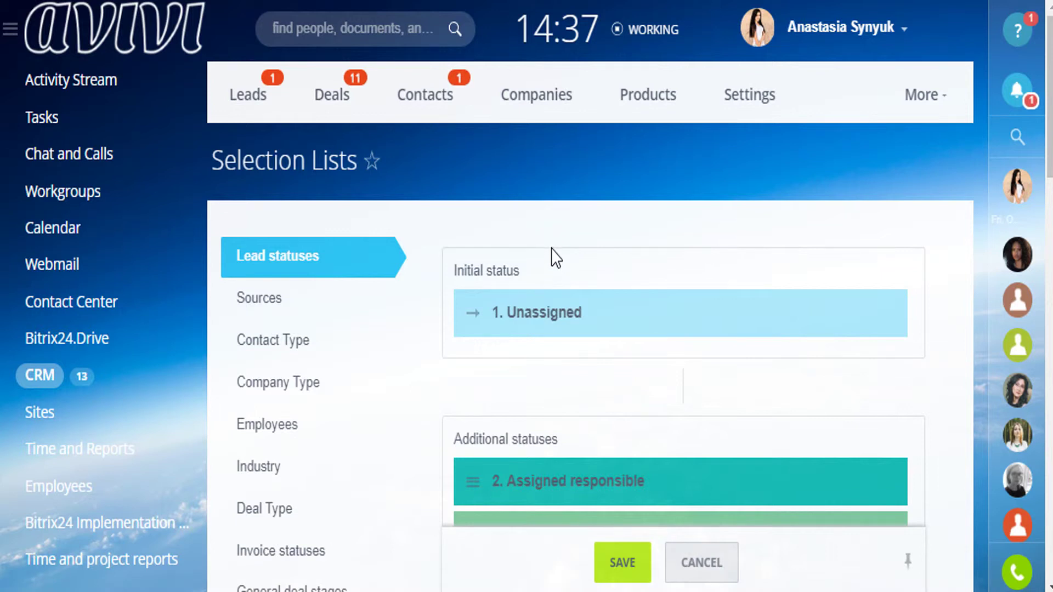
Scroll through the lead statuses from 1. Unassigned to 9. Deal and 10. Couldn't contact
{"action": "scroll", "coordinate": [551, 249], "scroll_direction": "down", "scroll_amount": 2}
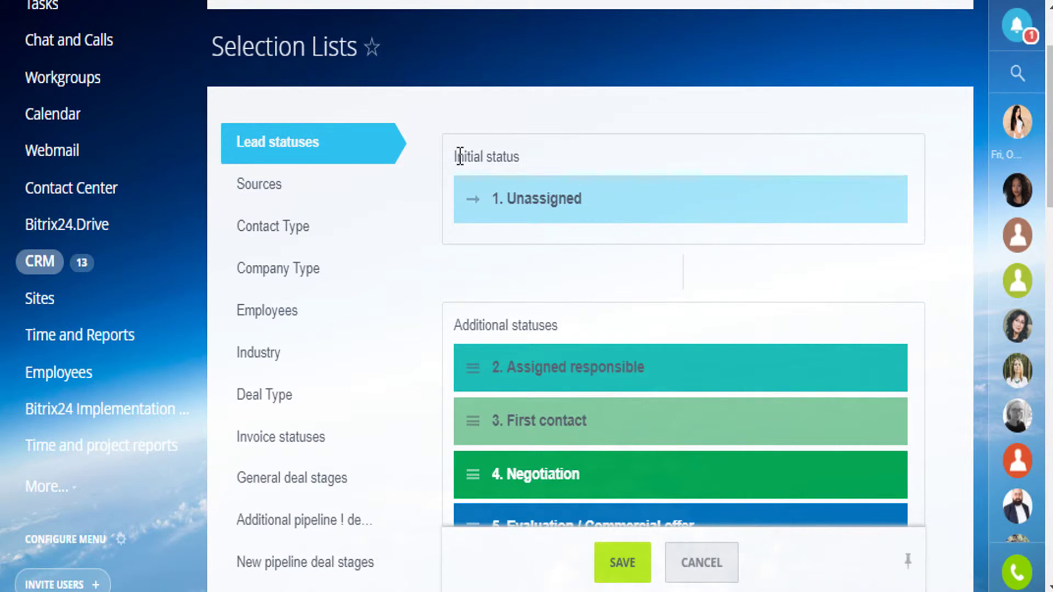
{"action": "left_click_drag", "start_coordinate": [455, 157], "coordinate": [559, 159]}
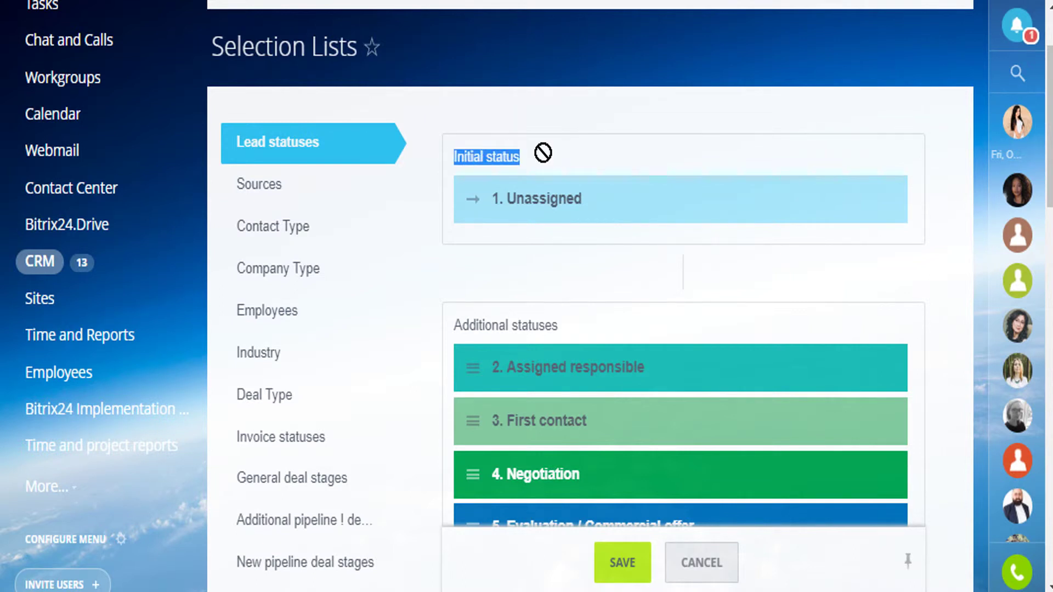
{"action": "left_click", "coordinate": [550, 163]}
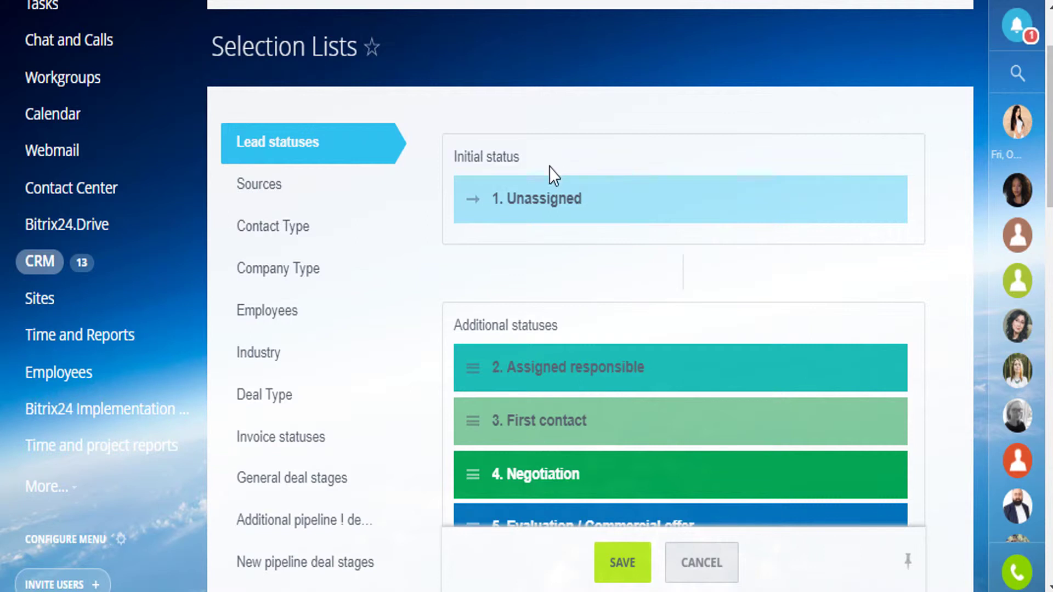
{"action": "scroll", "coordinate": [559, 155], "scroll_direction": "down", "scroll_amount": 10}
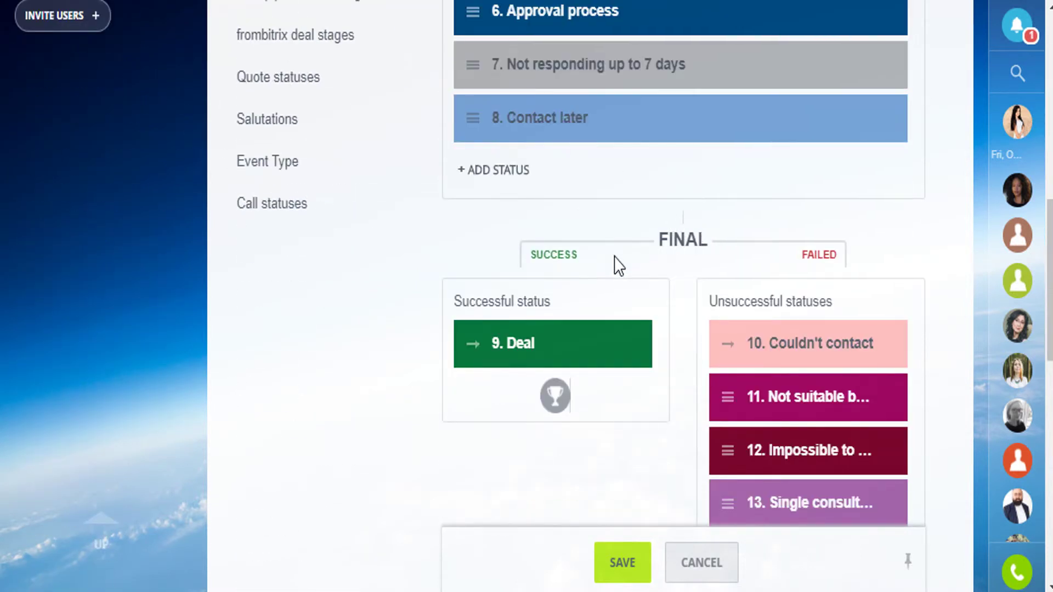
{"action": "scroll", "coordinate": [726, 248], "scroll_direction": "up", "scroll_amount": 4}
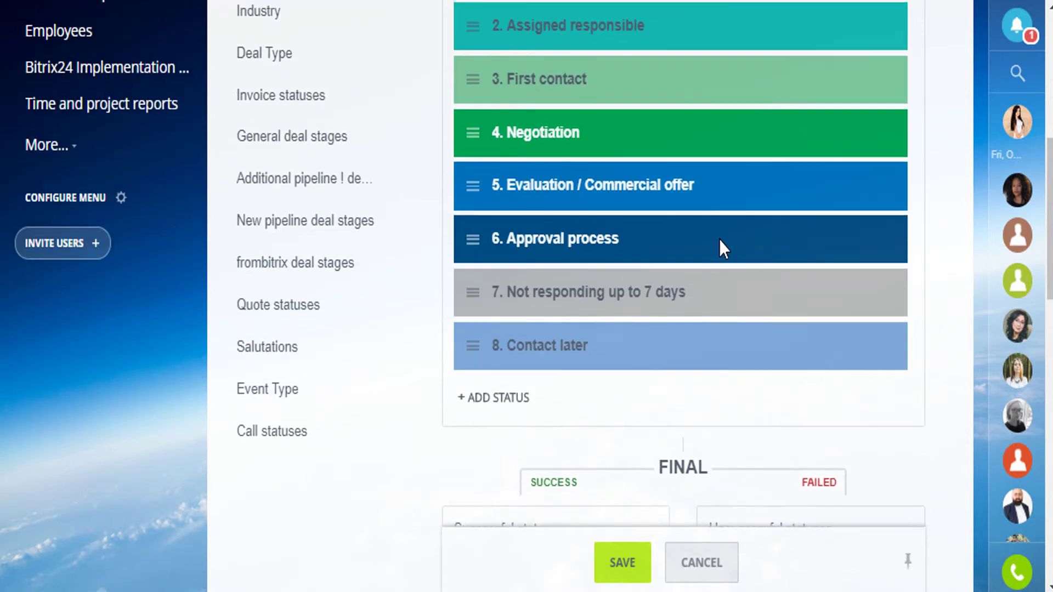
{"action": "scroll", "coordinate": [719, 244], "scroll_direction": "up", "scroll_amount": 6}
{"action": "scroll", "coordinate": [588, 218], "scroll_direction": "down", "scroll_amount": 4}
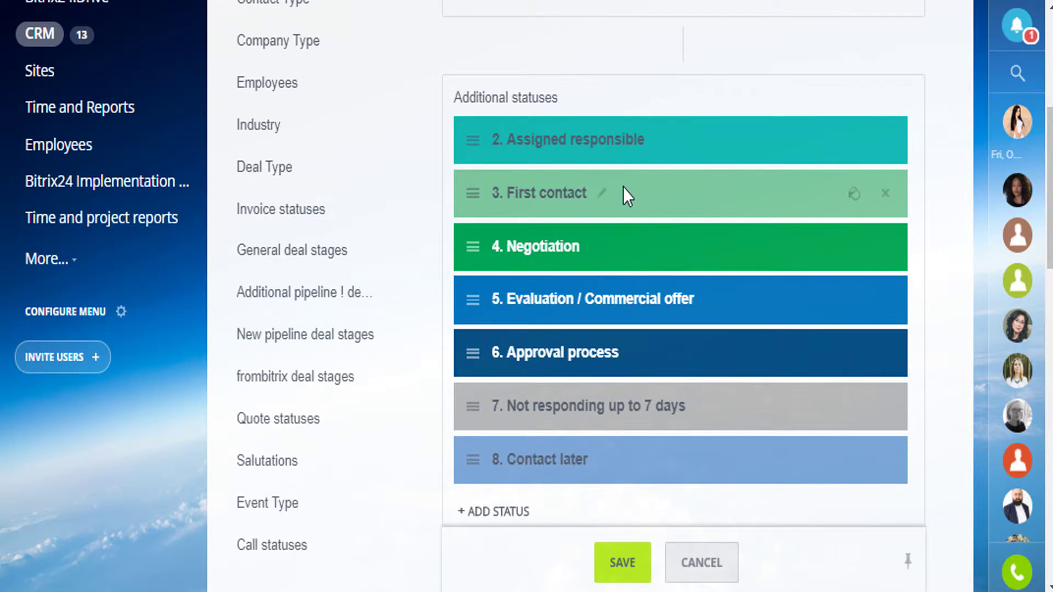
{"action": "scroll", "coordinate": [136, 104], "scroll_direction": "up", "scroll_amount": 6}
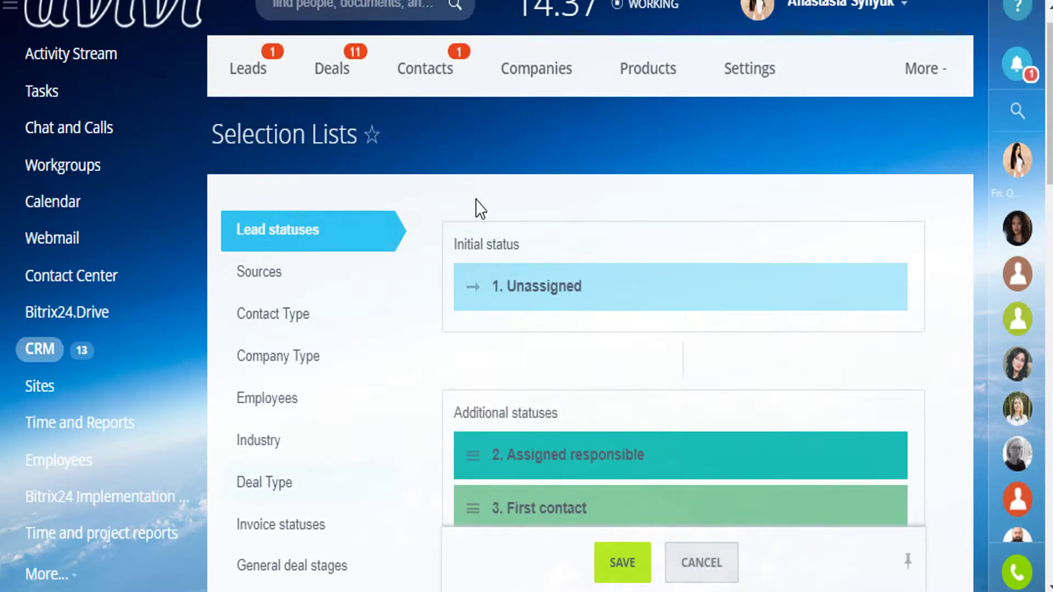
Return to the CRM leads board and open the 'Lead' card from Unassigned
{"action": "left_click", "coordinate": [112, 389]}
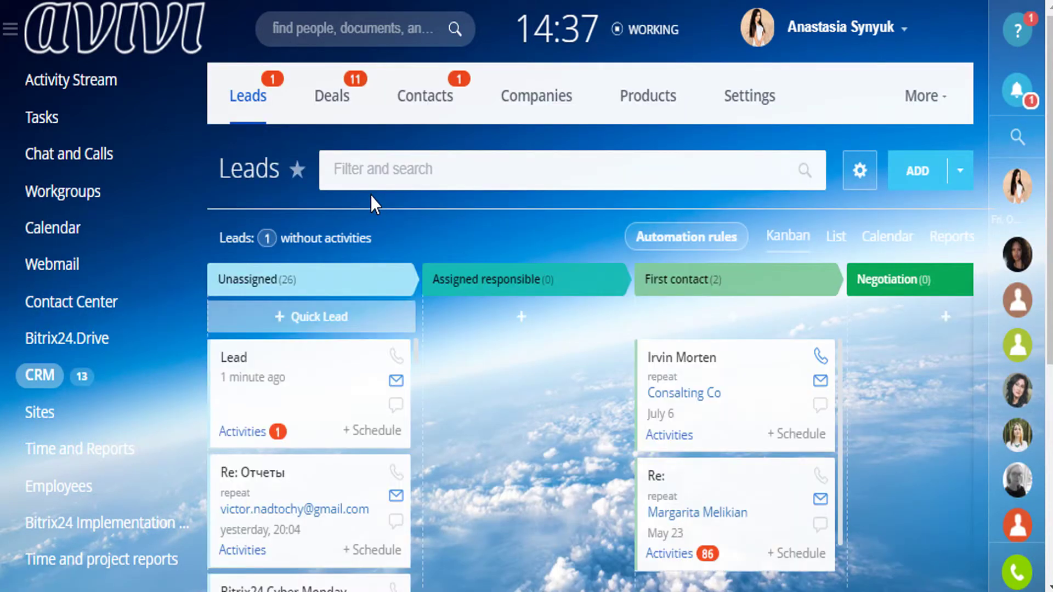
{"action": "left_click", "coordinate": [289, 381]}
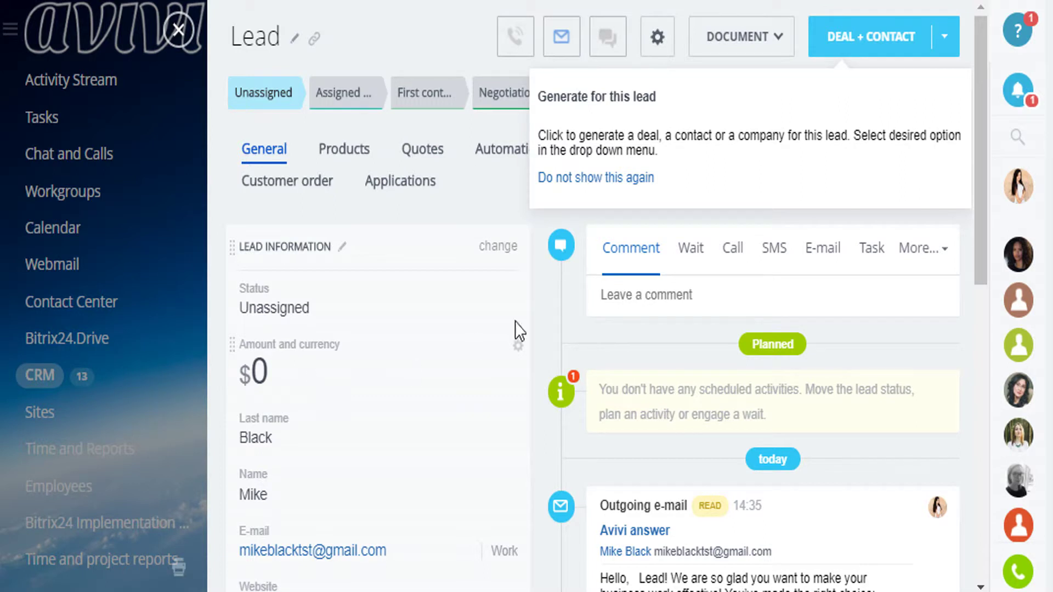
{"action": "left_click", "coordinate": [419, 44]}
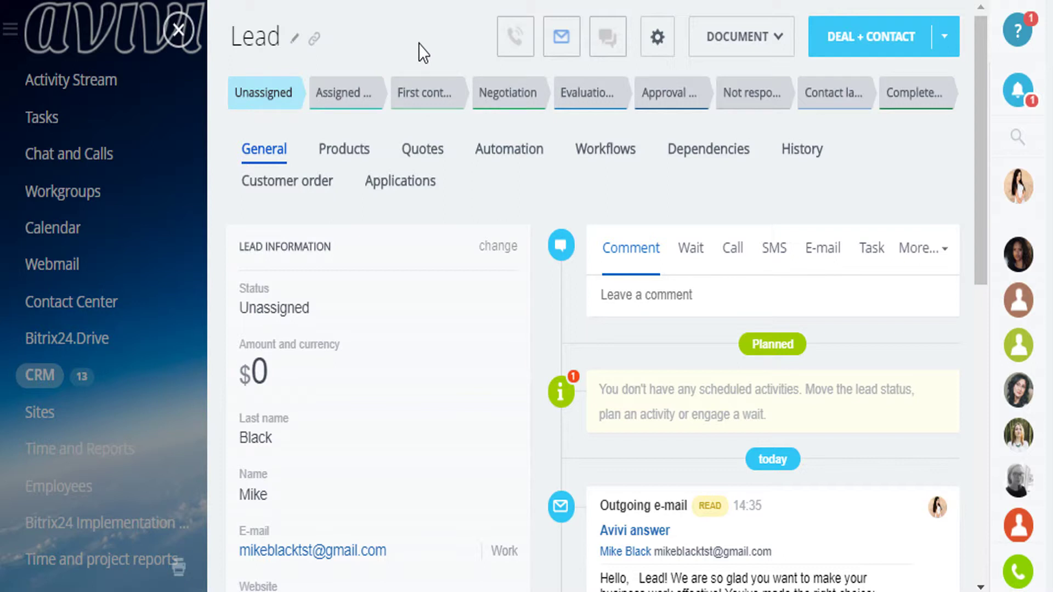
Send the lead an e-mail with the body 'Hello' from the timeline
{"action": "left_click", "coordinate": [823, 250]}
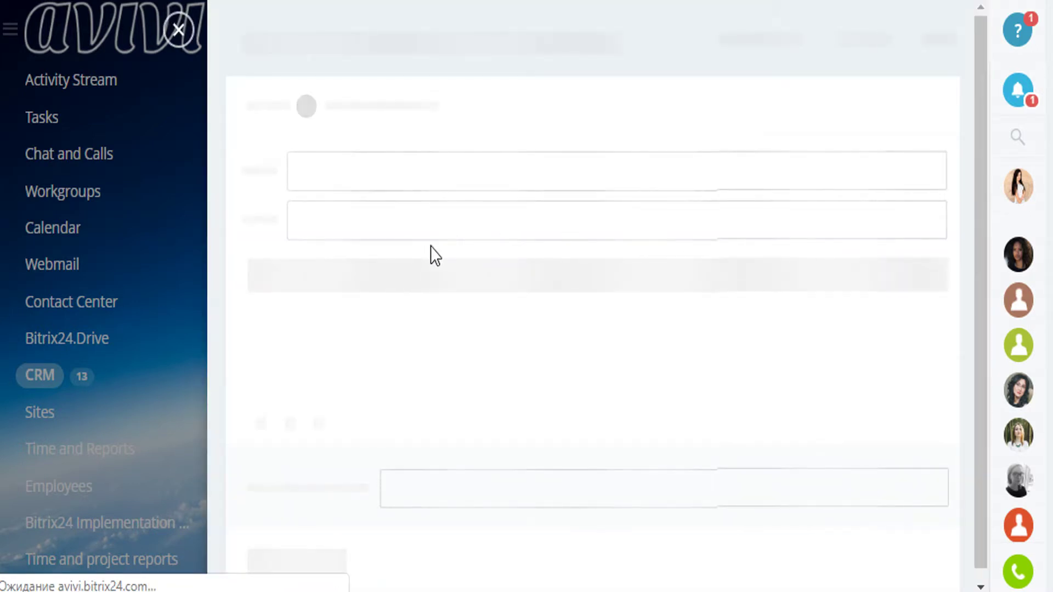
{"action": "left_click", "coordinate": [437, 219]}
{"action": "key", "text": "Escape"}
{"action": "left_click", "coordinate": [387, 316]}
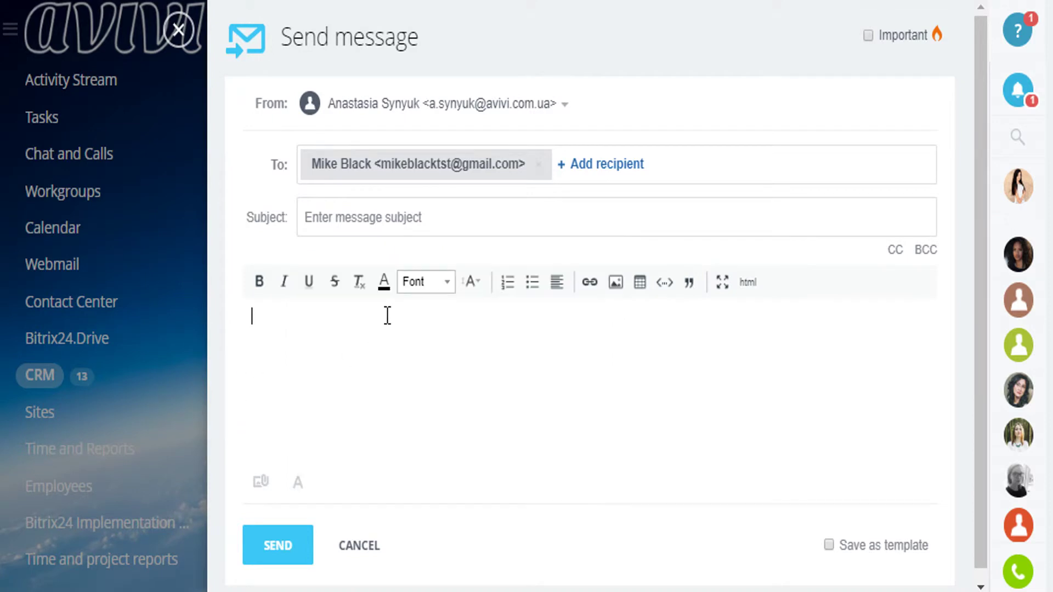
{"action": "type", "text": "Hello!"}
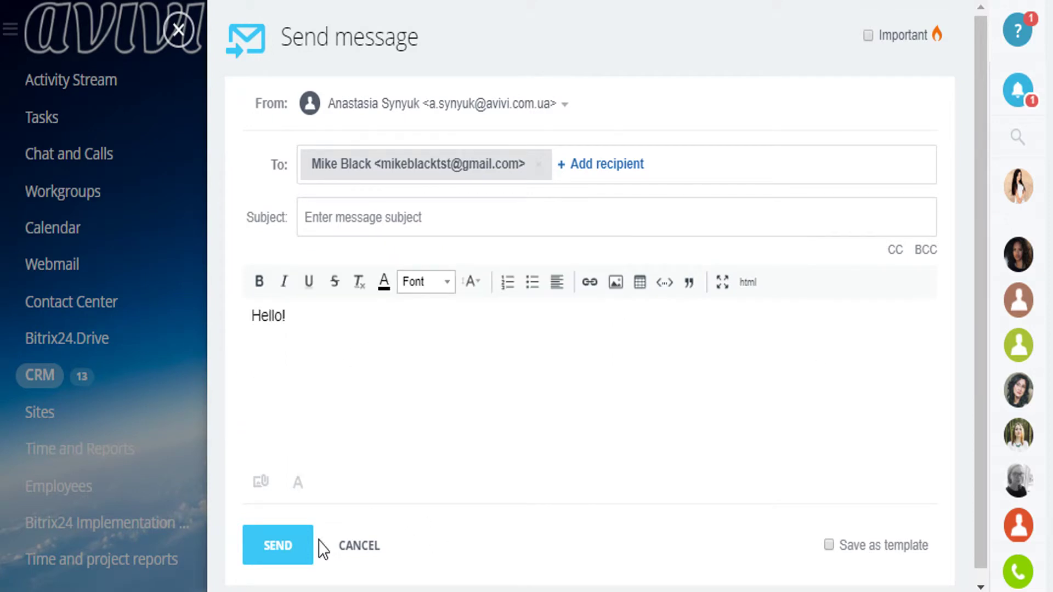
{"action": "left_click", "coordinate": [286, 554]}
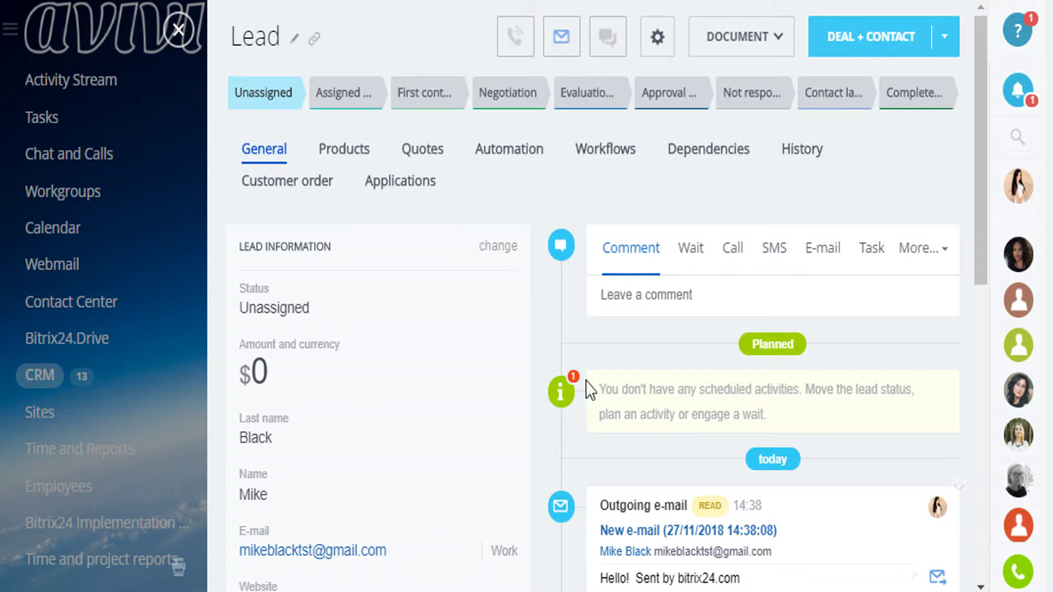
{"action": "scroll", "coordinate": [594, 415], "scroll_direction": "down", "scroll_amount": 4}
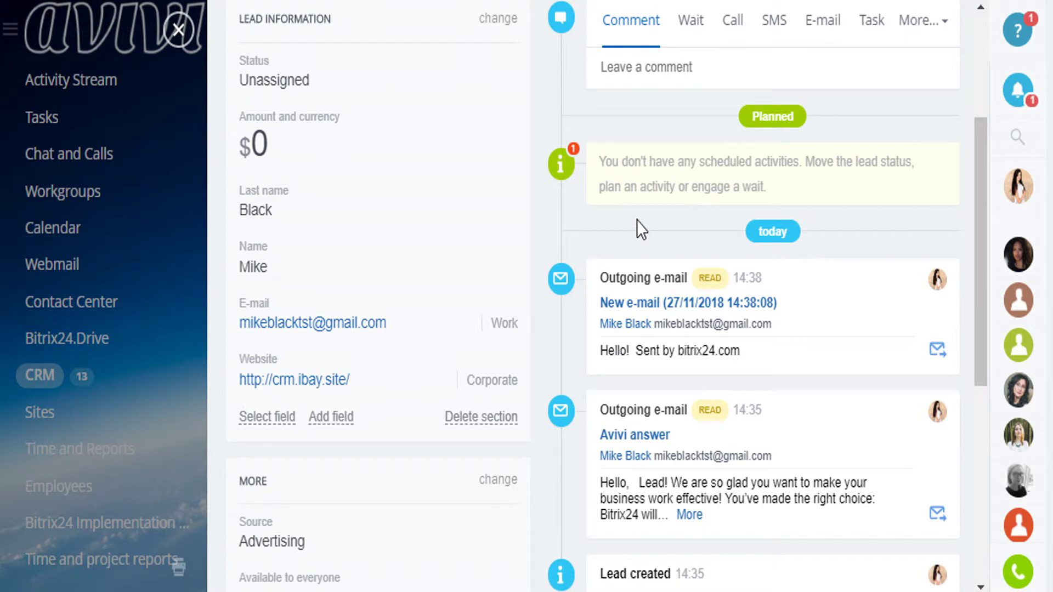
{"action": "scroll", "coordinate": [667, 106], "scroll_direction": "up", "scroll_amount": 2}
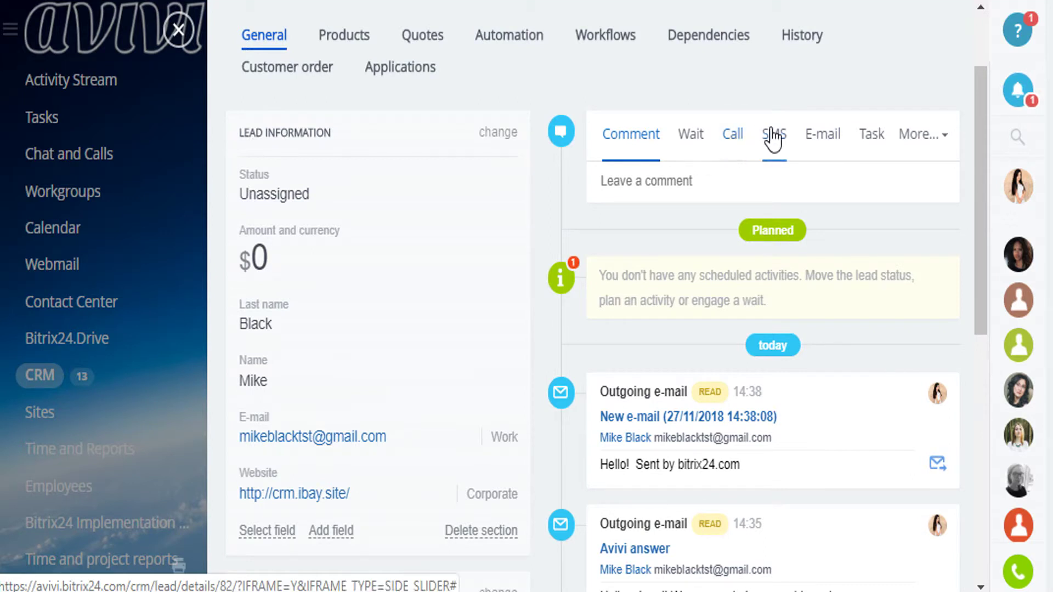
{"action": "left_click", "coordinate": [873, 137]}
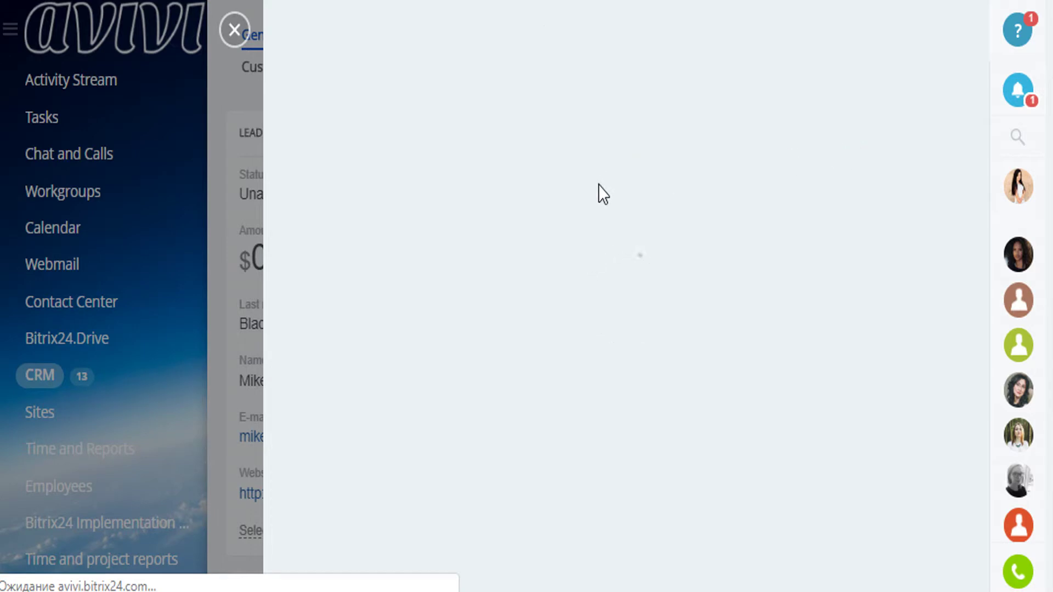
{"action": "scroll", "coordinate": [811, 287], "scroll_direction": "down", "scroll_amount": 1}
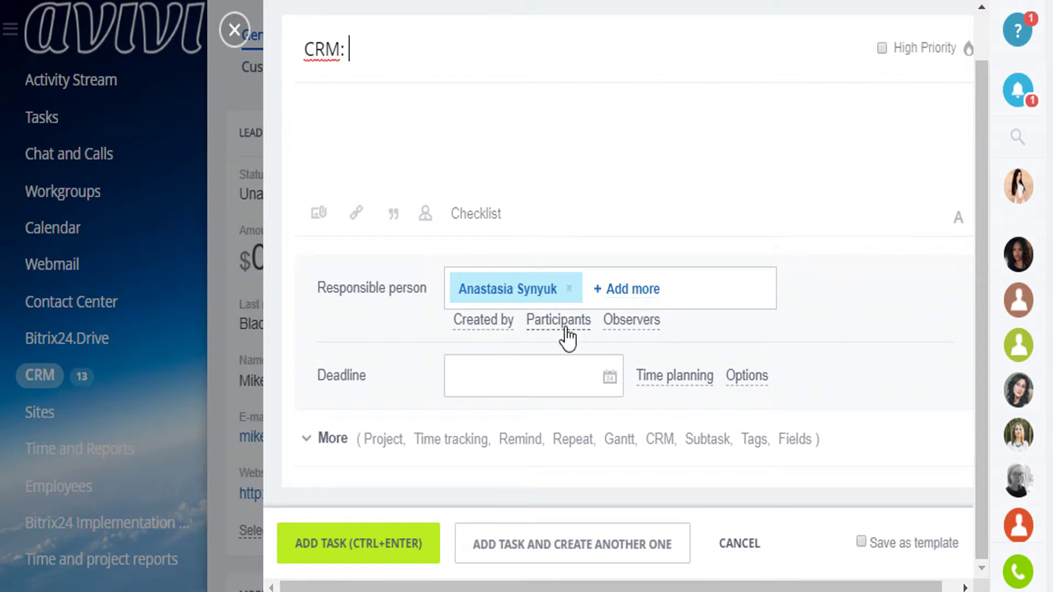
{"action": "left_click", "coordinate": [228, 31]}
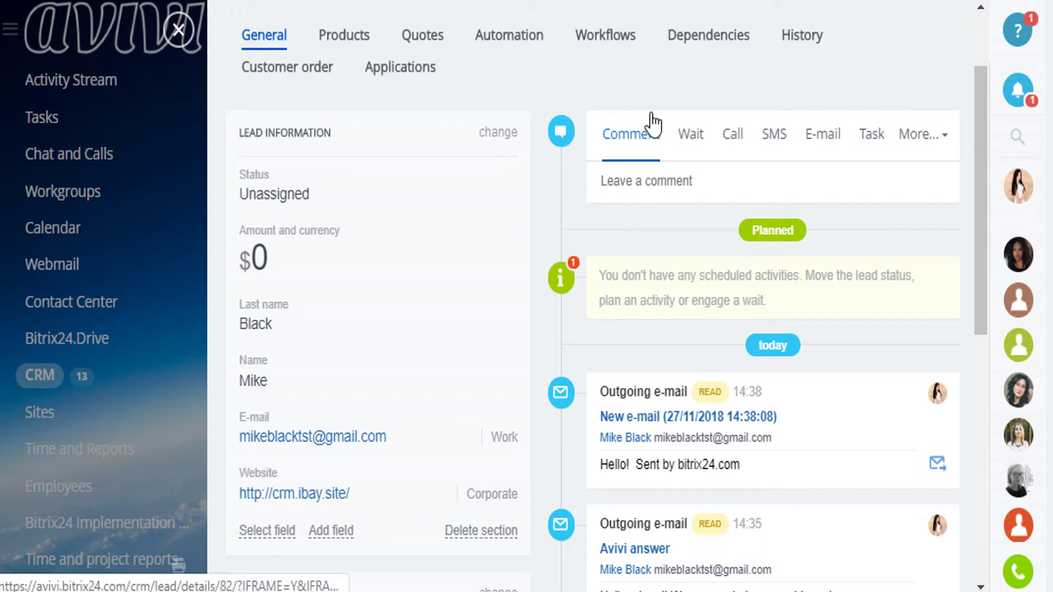
Move the lead through Assigned responsible to Negotiation, then glance at its document templates
{"action": "scroll", "coordinate": [583, 155], "scroll_direction": "up", "scroll_amount": 3}
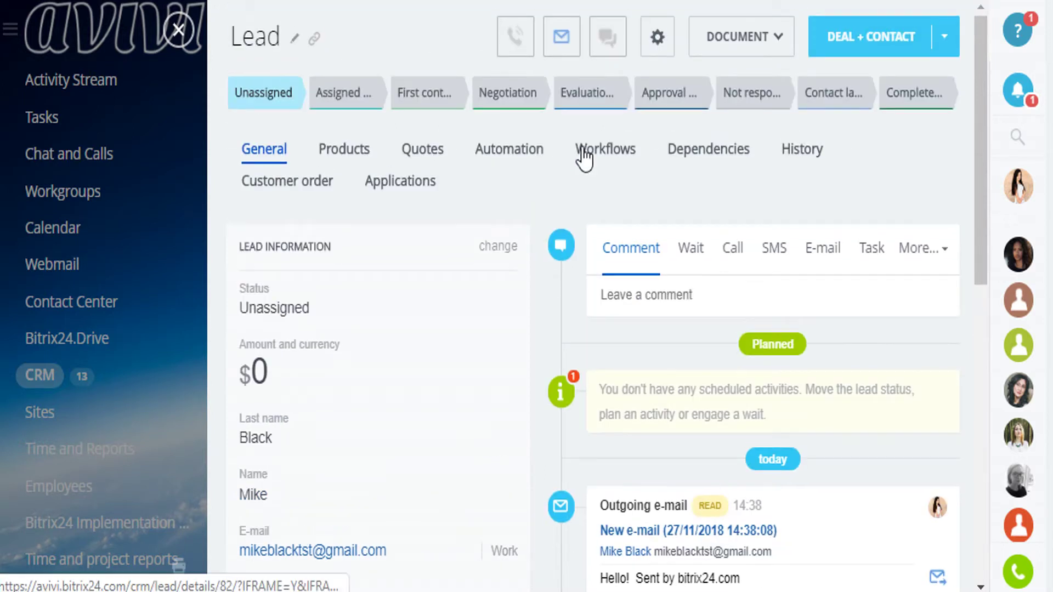
{"action": "left_click", "coordinate": [333, 98]}
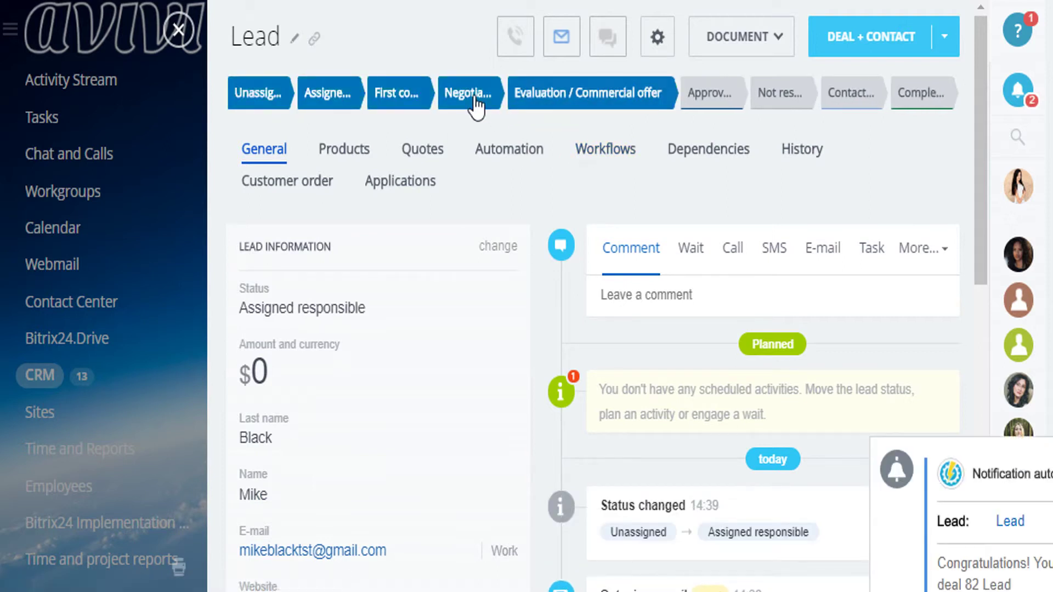
{"action": "left_click", "coordinate": [473, 97]}
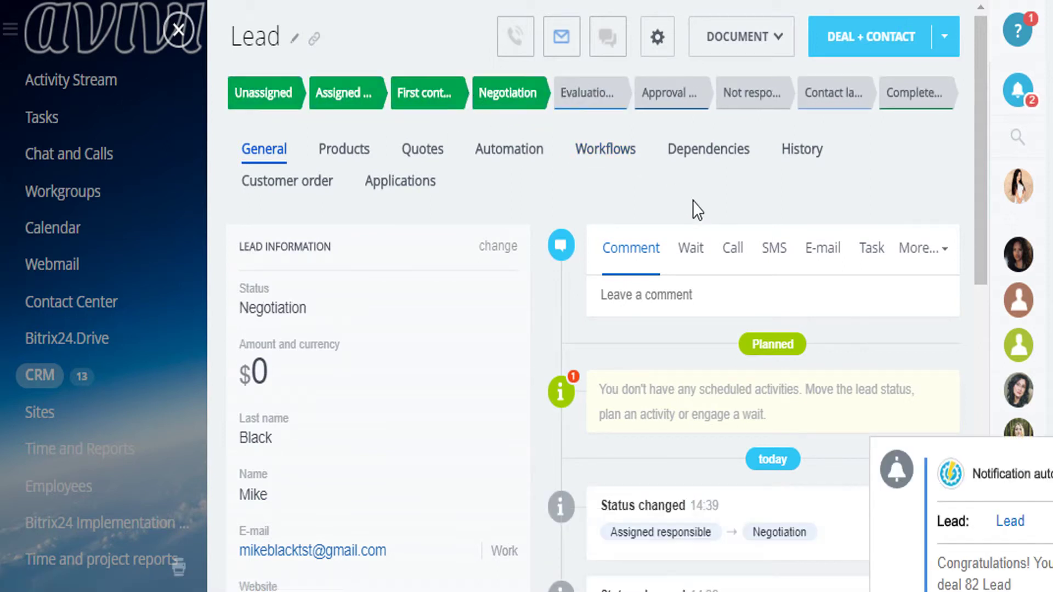
{"action": "scroll", "coordinate": [682, 198], "scroll_direction": "down", "scroll_amount": 6}
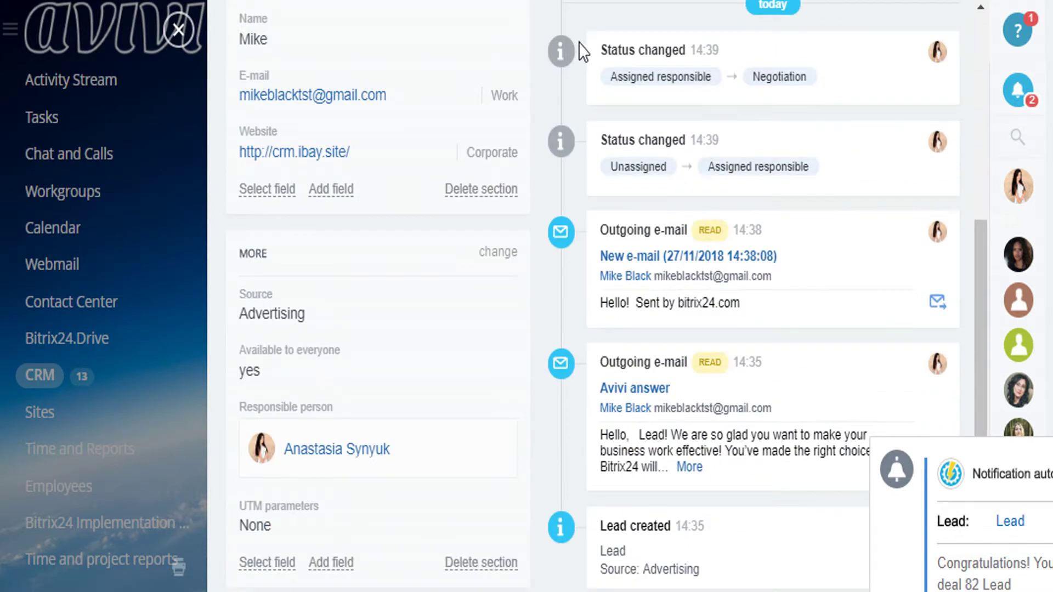
{"action": "scroll", "coordinate": [588, 296], "scroll_direction": "up", "scroll_amount": 4}
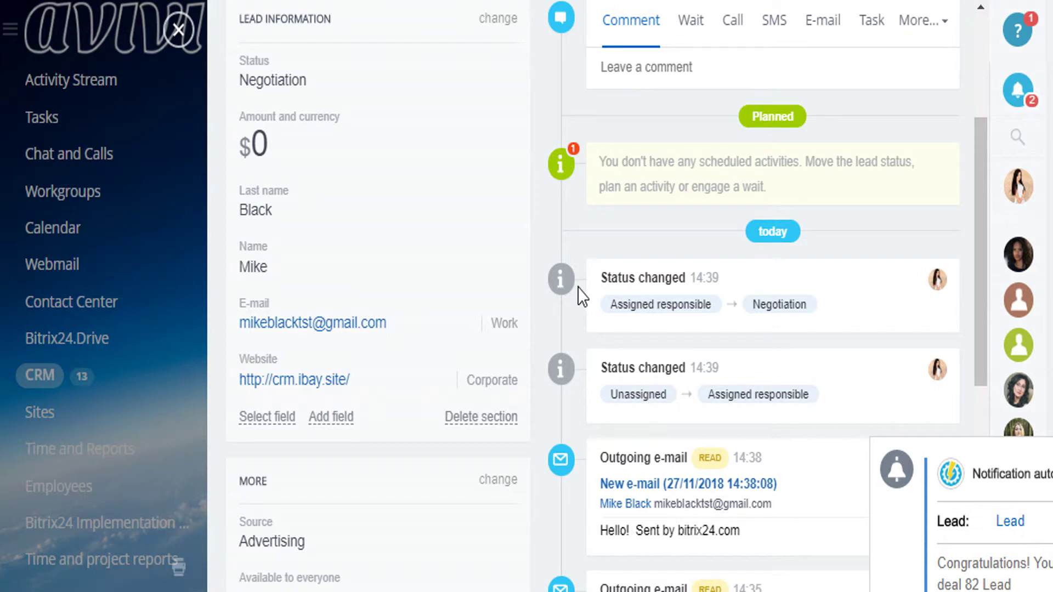
{"action": "scroll", "coordinate": [587, 319], "scroll_direction": "down", "scroll_amount": 3}
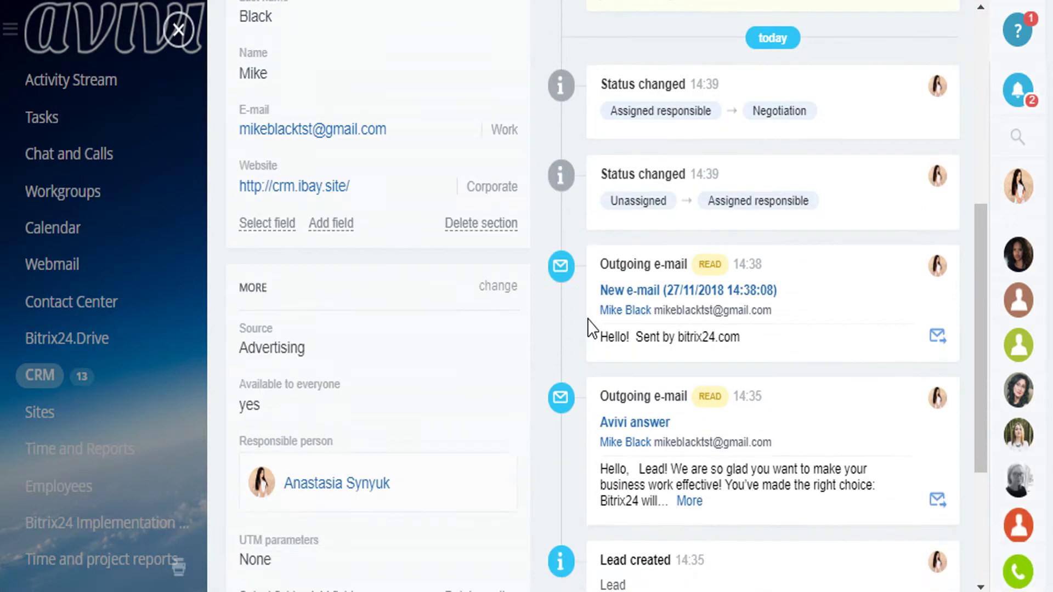
{"action": "scroll", "coordinate": [590, 318], "scroll_direction": "up", "scroll_amount": 7}
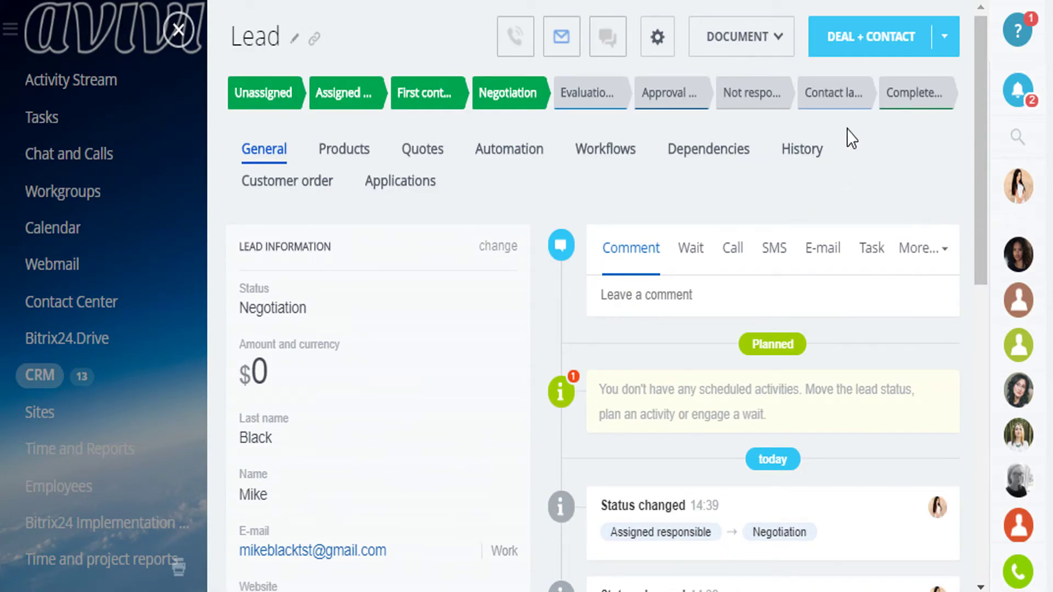
{"action": "left_click", "coordinate": [755, 44]}
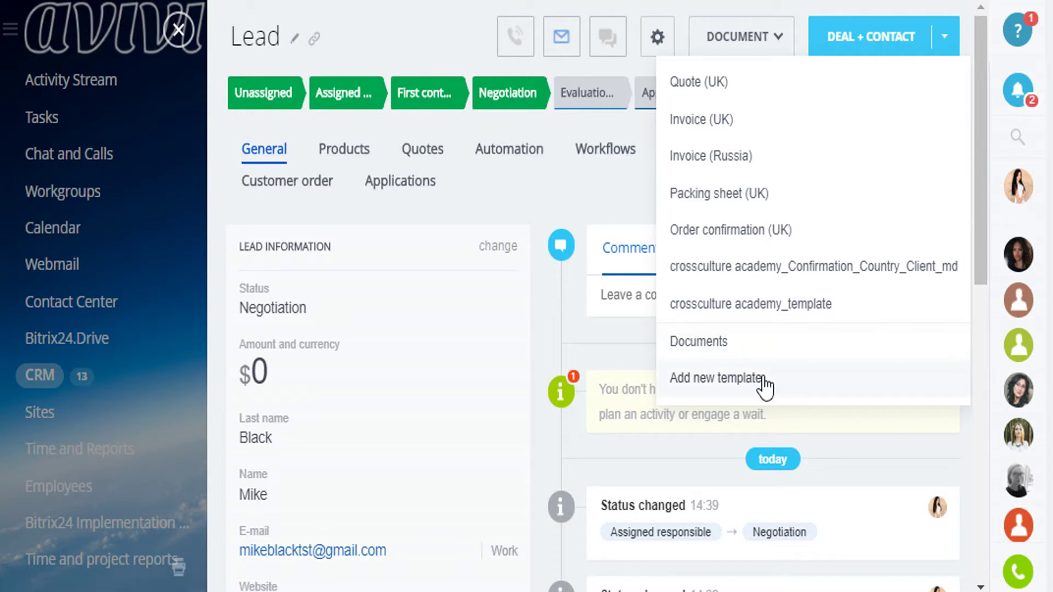
{"action": "left_click", "coordinate": [540, 208]}
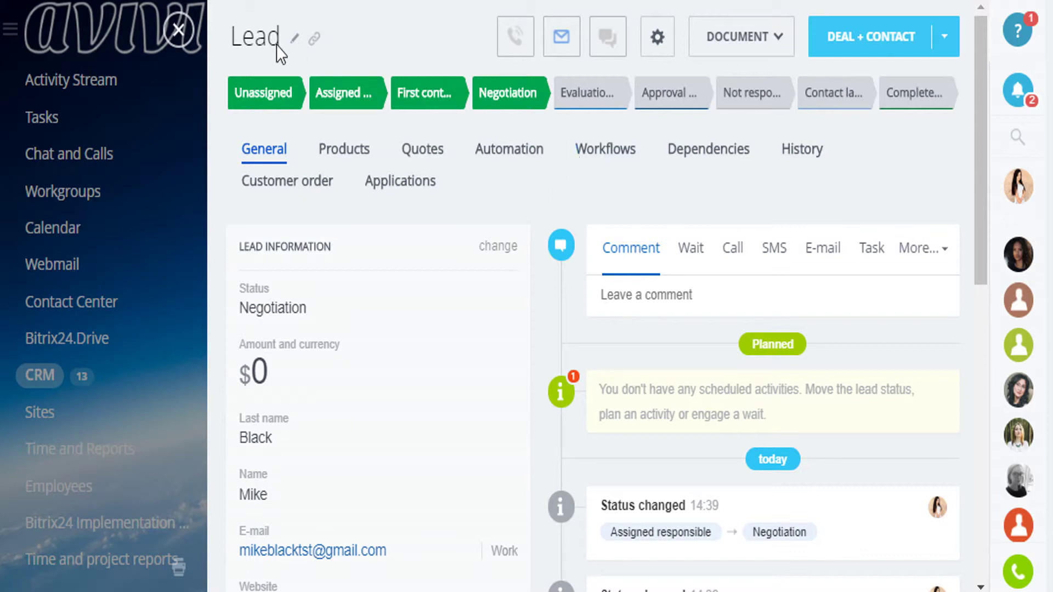
Close the lead and check the Leads board, switching to the list view
{"action": "left_click", "coordinate": [179, 31]}
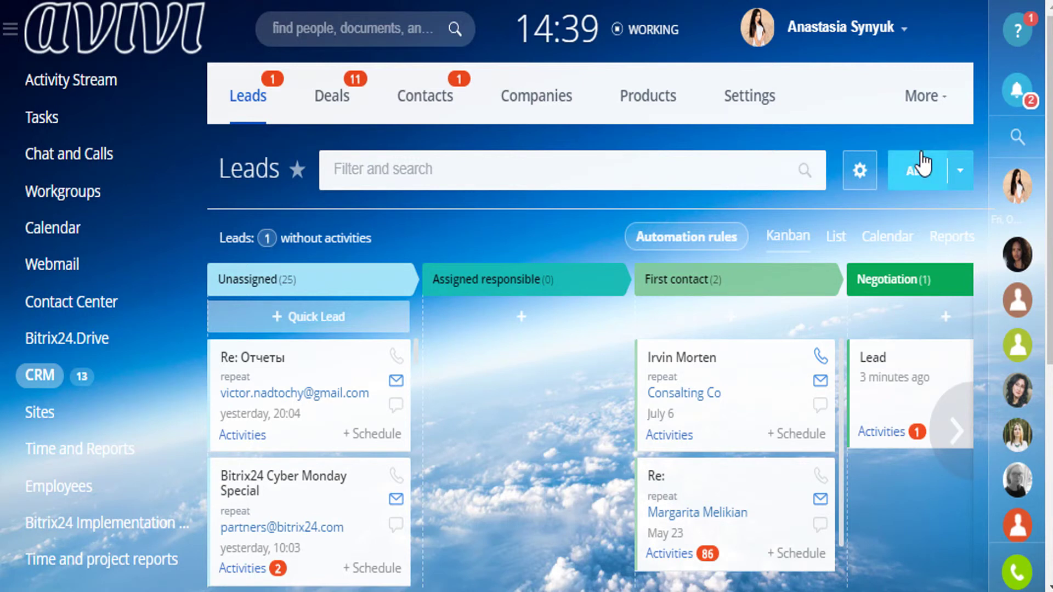
{"action": "left_click", "coordinate": [822, 231]}
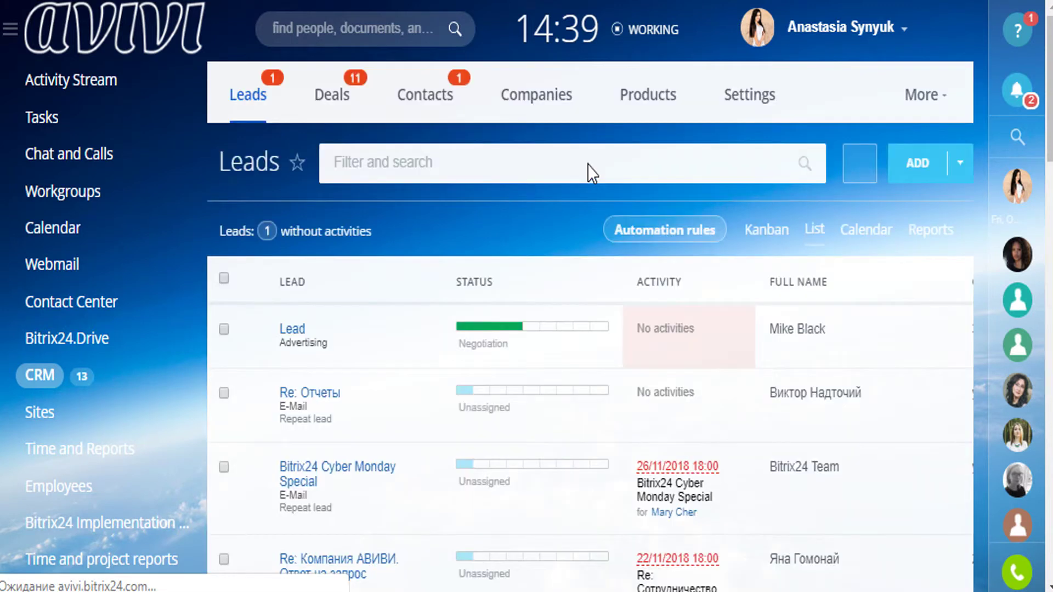
{"action": "scroll", "coordinate": [530, 238], "scroll_direction": "down", "scroll_amount": 2}
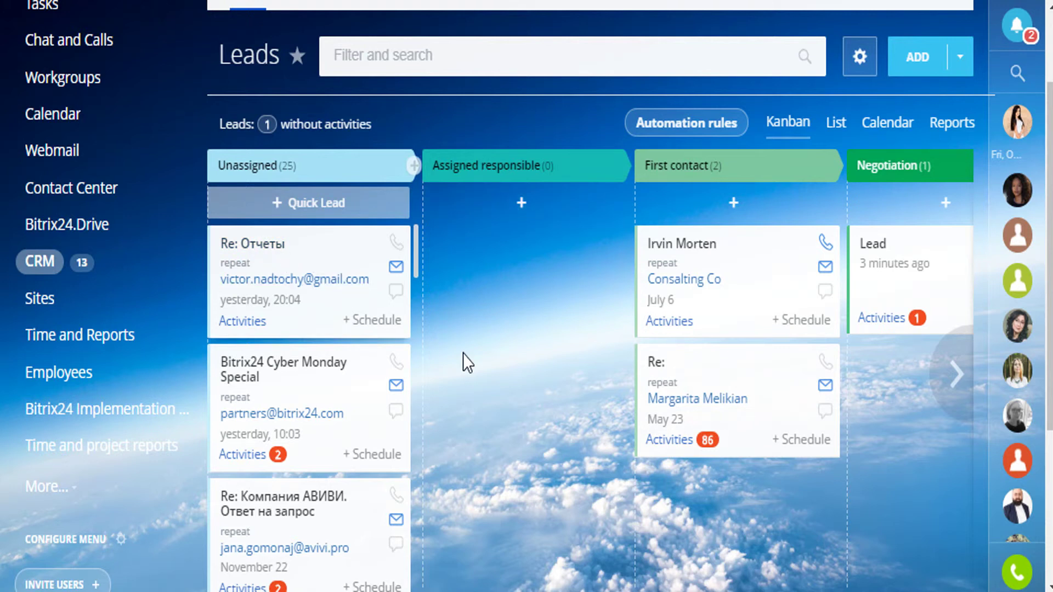
{"action": "left_click_drag", "start_coordinate": [759, 291], "coordinate": [693, 260]}
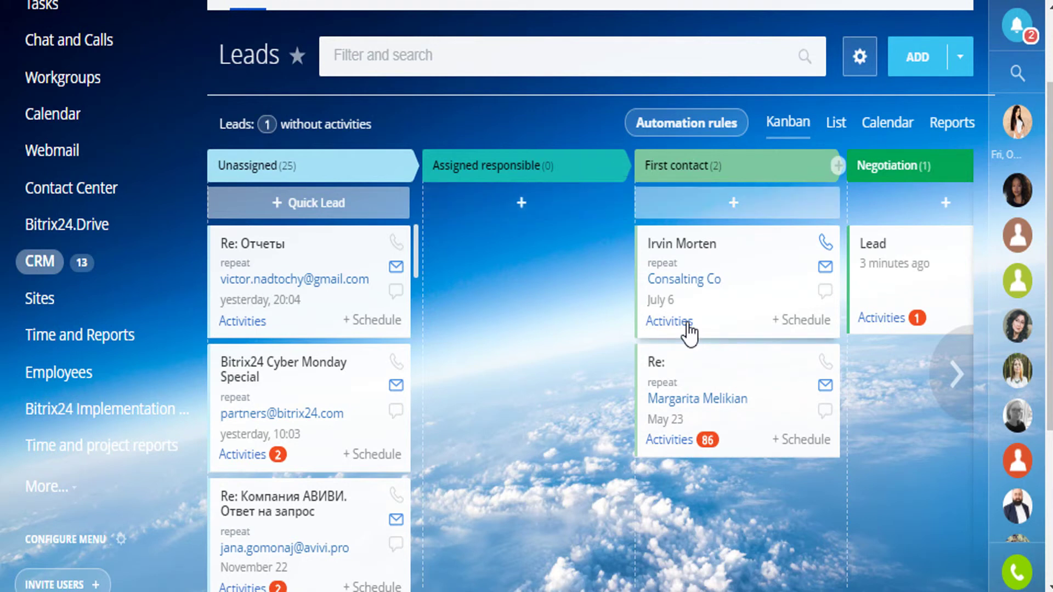
{"action": "left_click", "coordinate": [796, 323]}
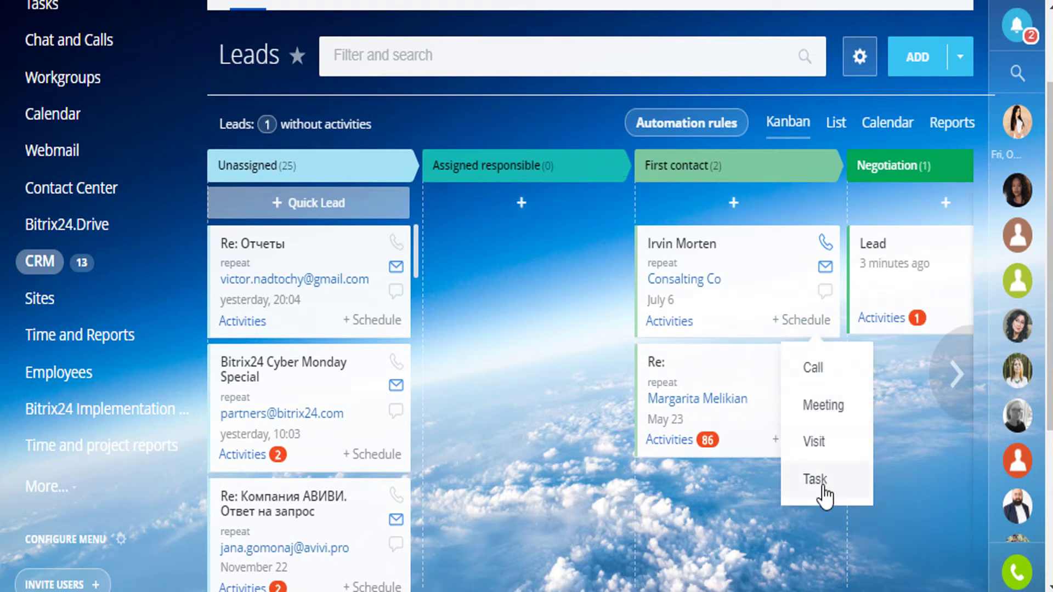
{"action": "left_click", "coordinate": [779, 296]}
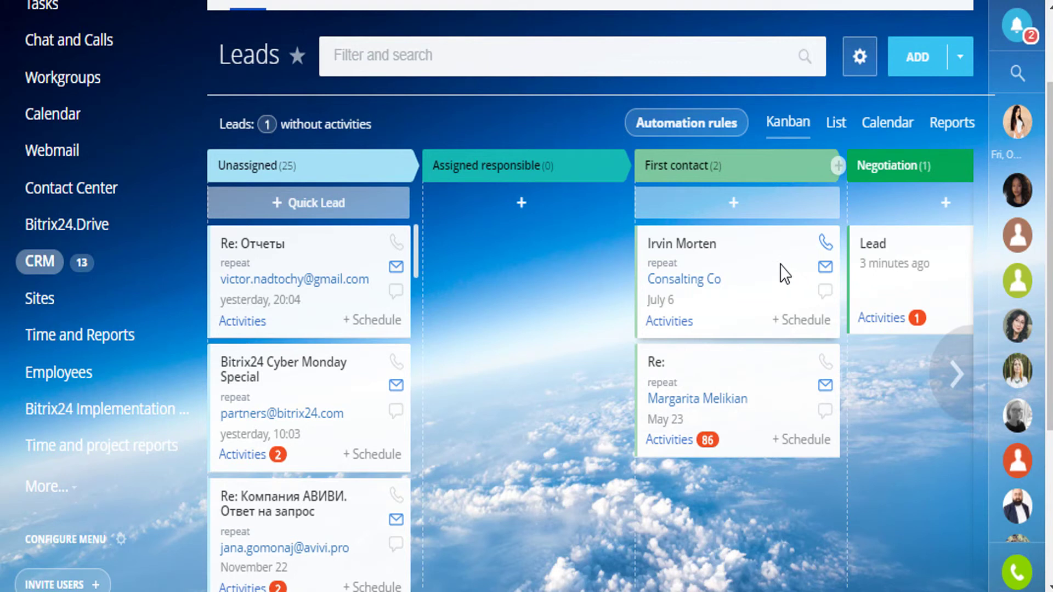
Open the Re: Отчеты lead from the Kanban board and highlight its Repeat lead label
{"action": "left_click", "coordinate": [333, 255]}
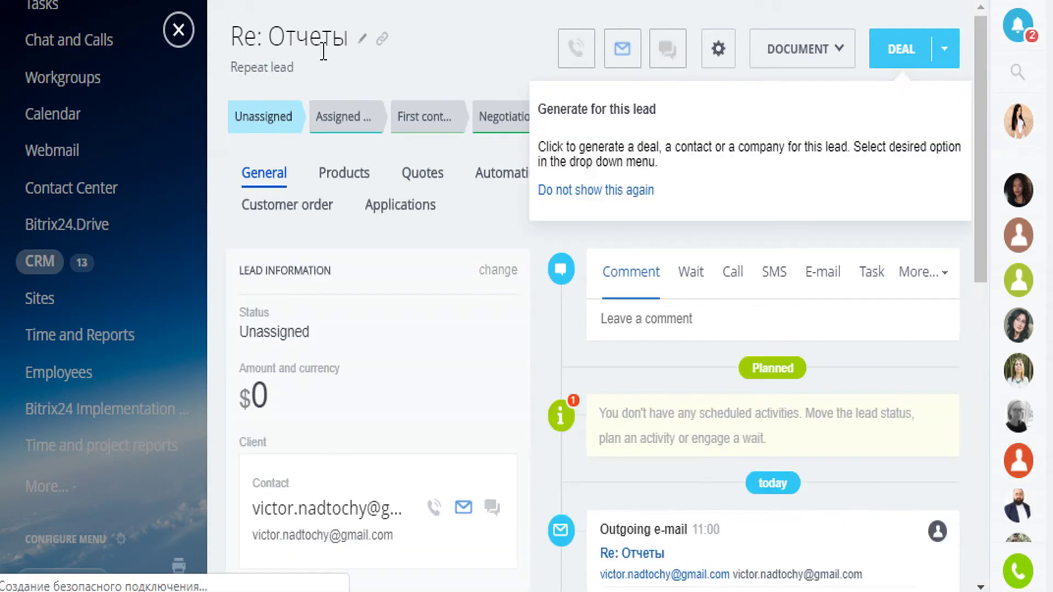
{"action": "left_click_drag", "start_coordinate": [305, 67], "coordinate": [229, 77]}
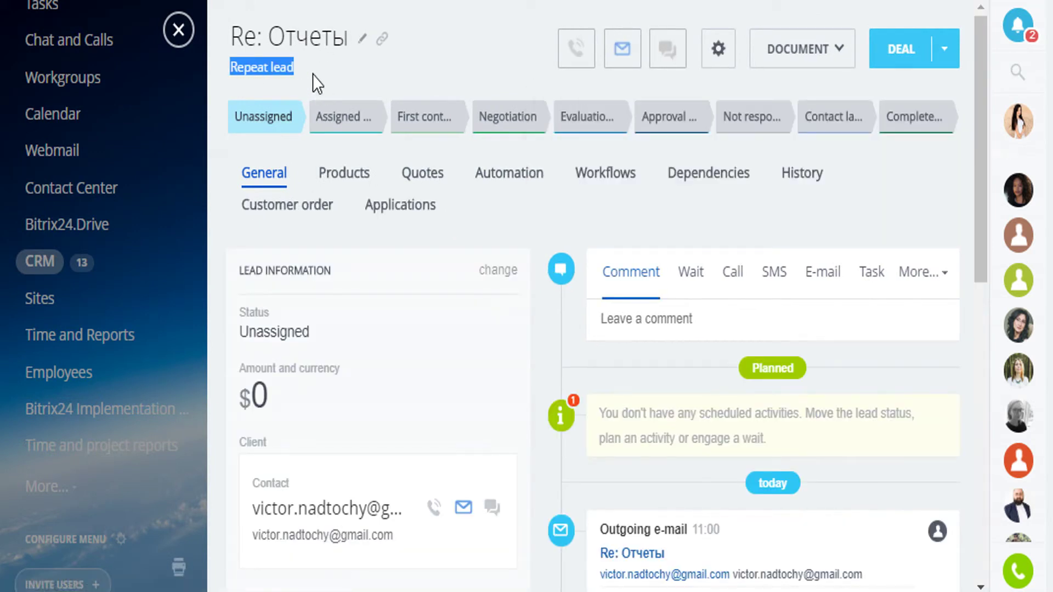
{"action": "left_click", "coordinate": [312, 75]}
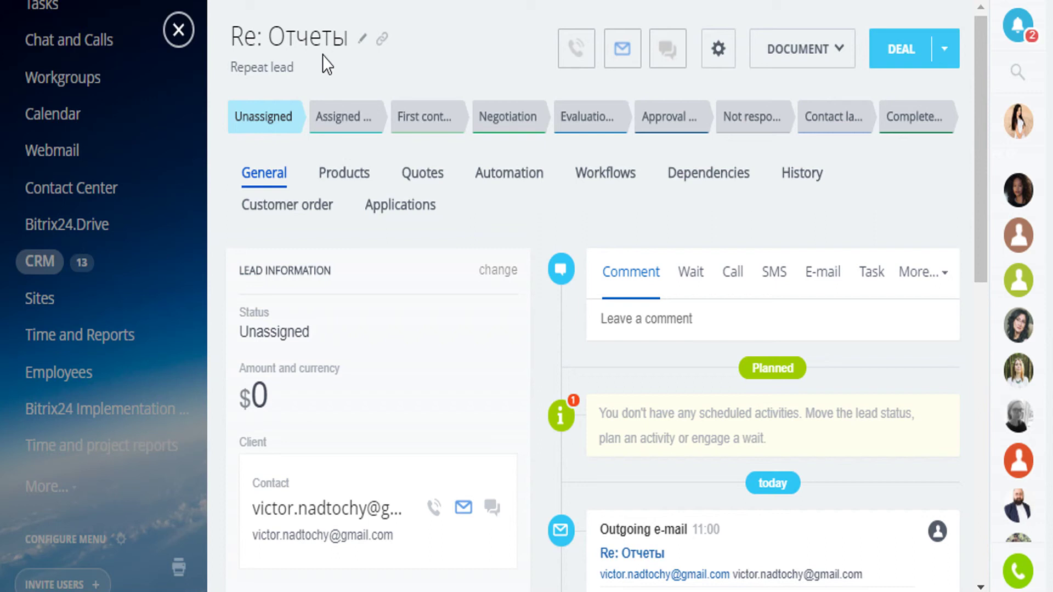
Close the lead and go to CRM Settings > Other > Other settings
{"action": "left_click", "coordinate": [179, 30]}
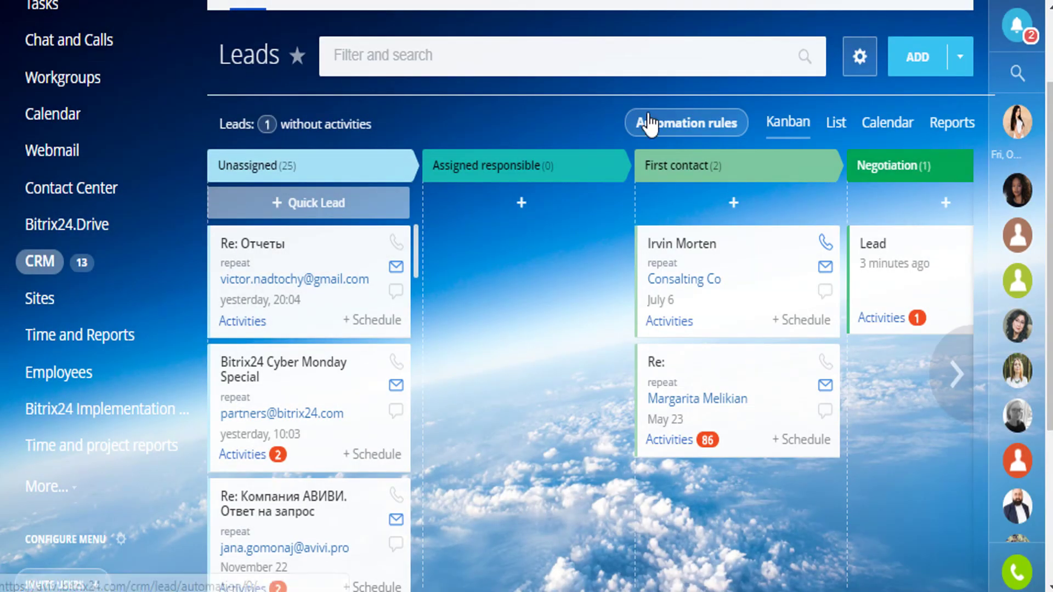
{"action": "scroll", "coordinate": [647, 118], "scroll_direction": "up", "scroll_amount": 2}
{"action": "left_click", "coordinate": [752, 93]}
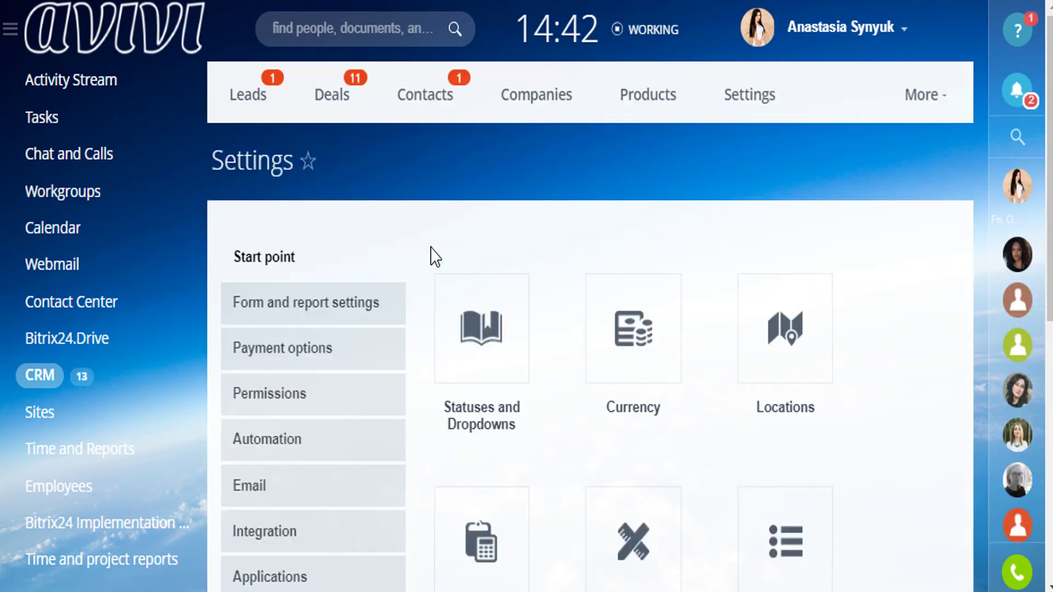
{"action": "scroll", "coordinate": [430, 254], "scroll_direction": "down", "scroll_amount": 8}
{"action": "left_click", "coordinate": [262, 172]}
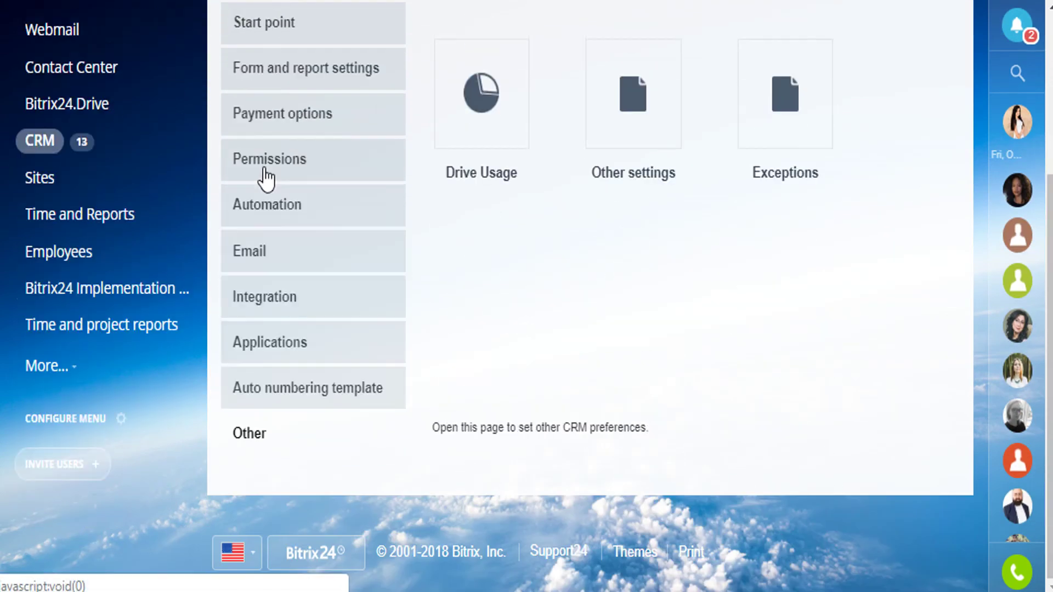
{"action": "left_click", "coordinate": [607, 165]}
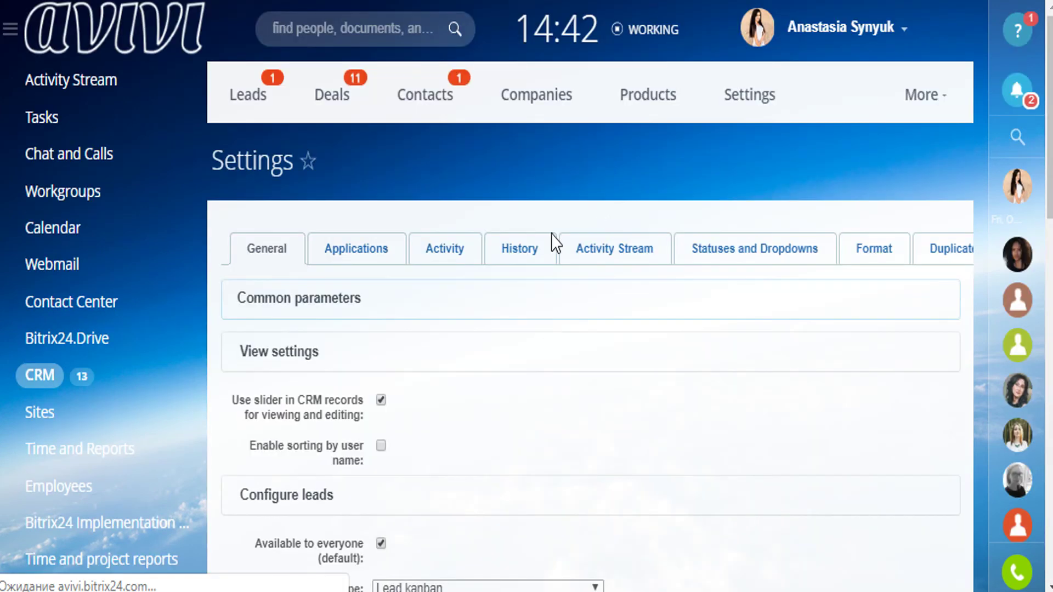
Toggle Enable repeat sales mode off and back on under Configure leads
{"action": "scroll", "coordinate": [464, 346], "scroll_direction": "down", "scroll_amount": 2}
{"action": "scroll", "coordinate": [456, 344], "scroll_direction": "down", "scroll_amount": 2}
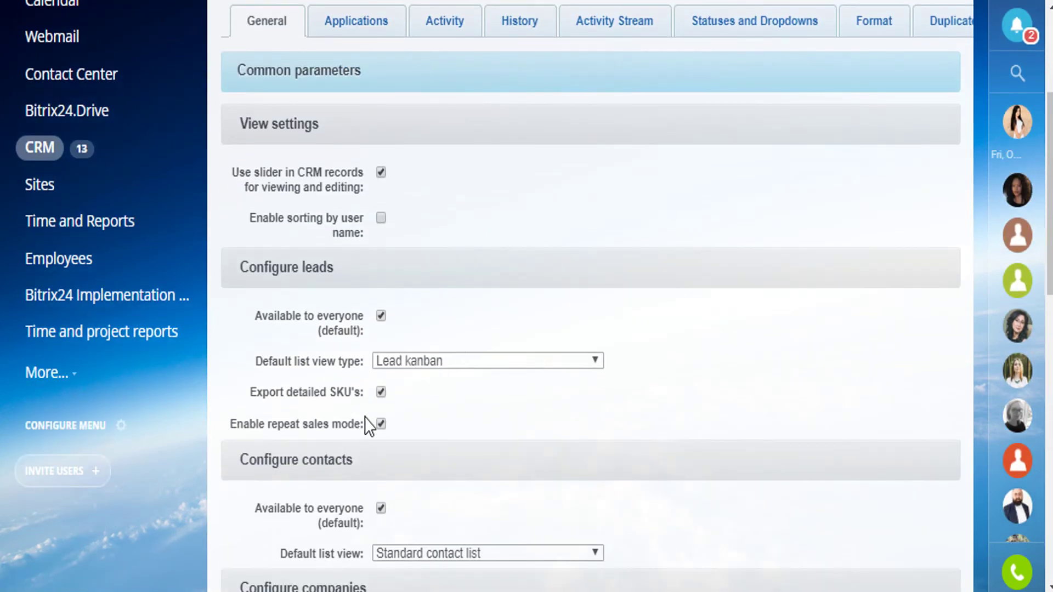
{"action": "left_click", "coordinate": [381, 424]}
{"action": "left_click", "coordinate": [381, 424]}
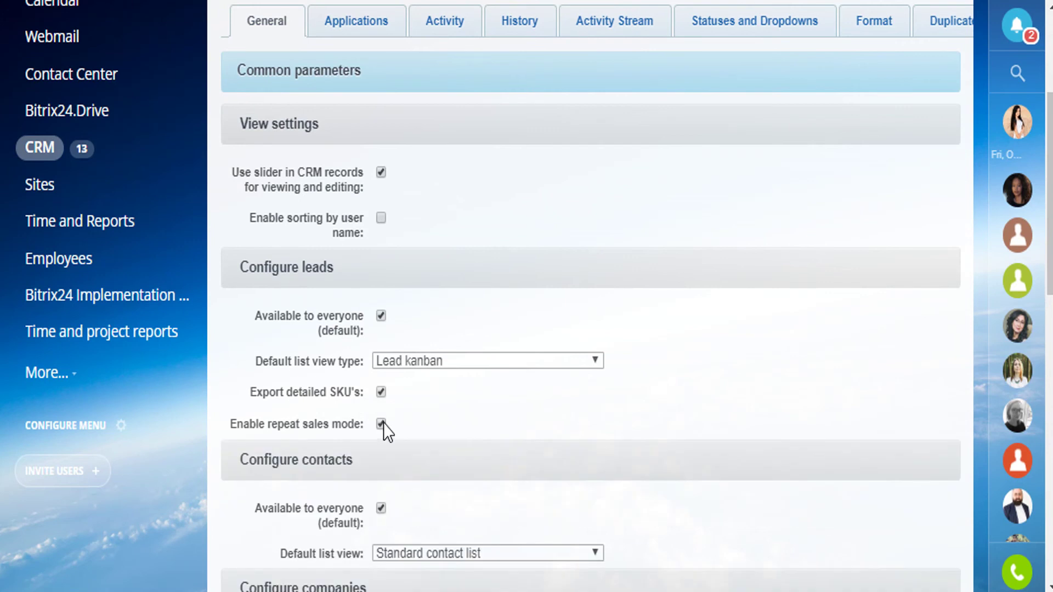